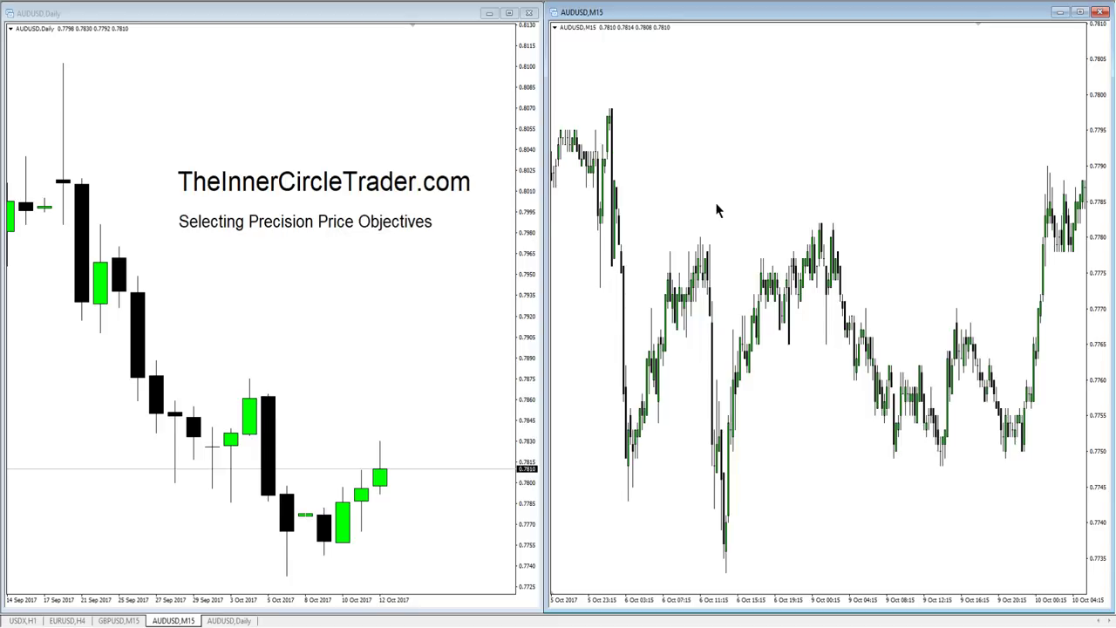
# Draw a short horizontal trend line above the 9 October daily candle and move it to the 11 October high, about 0.7810.
pyautogui.click(379, 346)
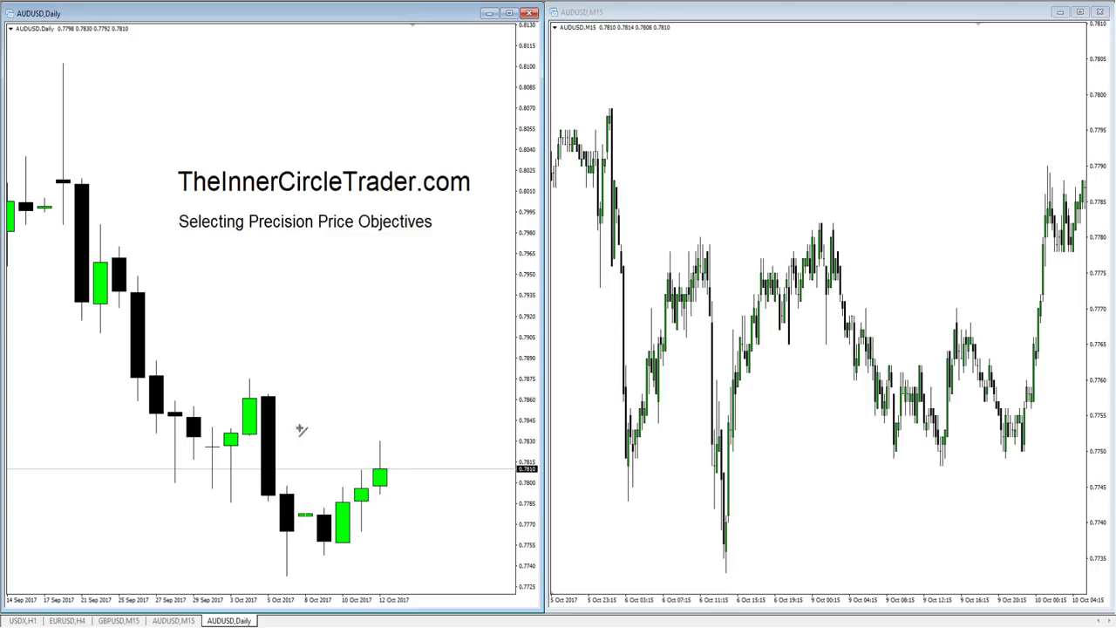
pyautogui.moveTo(324, 508); pyautogui.dragTo(404, 509)
pyautogui.scroll(2, 351, 511)
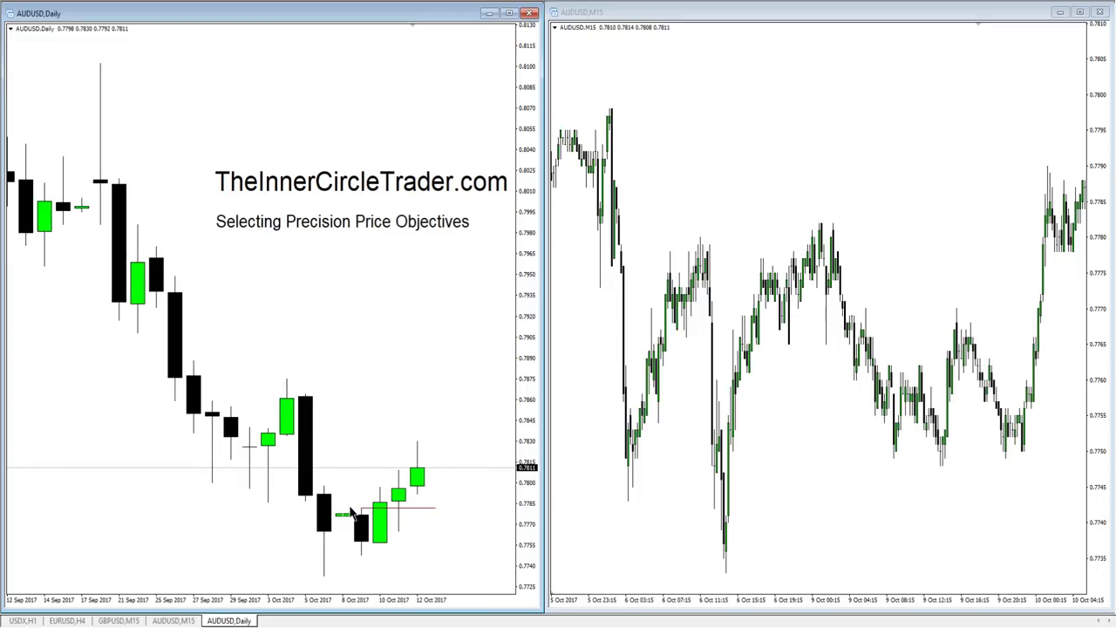
pyautogui.scroll(-1, 401, 409)
pyautogui.doubleClick(380, 507)
pyautogui.moveTo(379, 510); pyautogui.dragTo(399, 489)
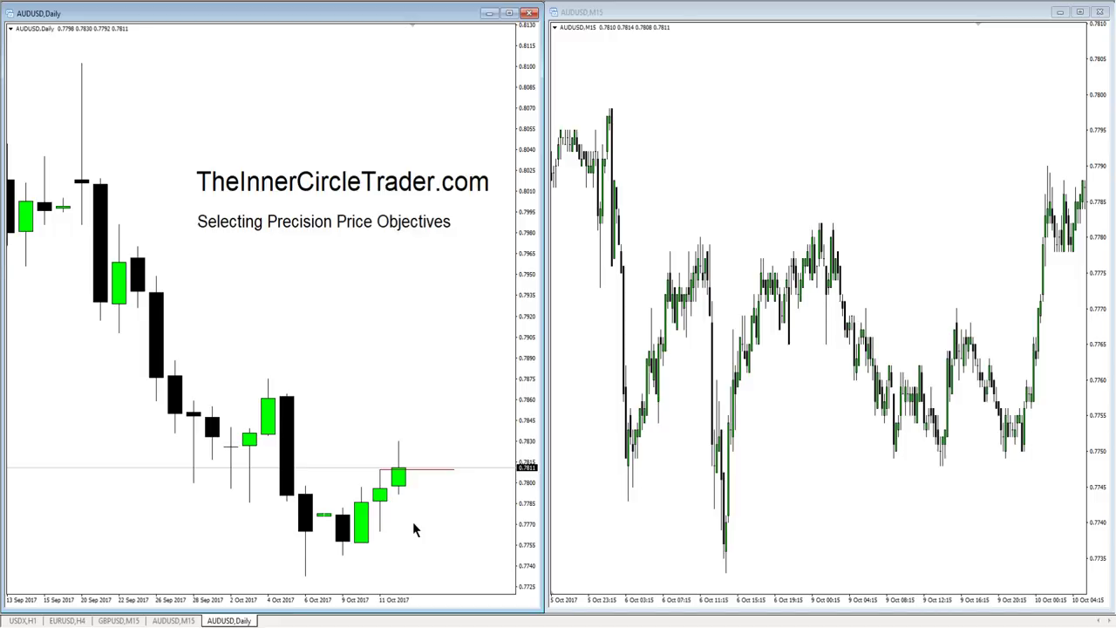
pyautogui.press('Right')
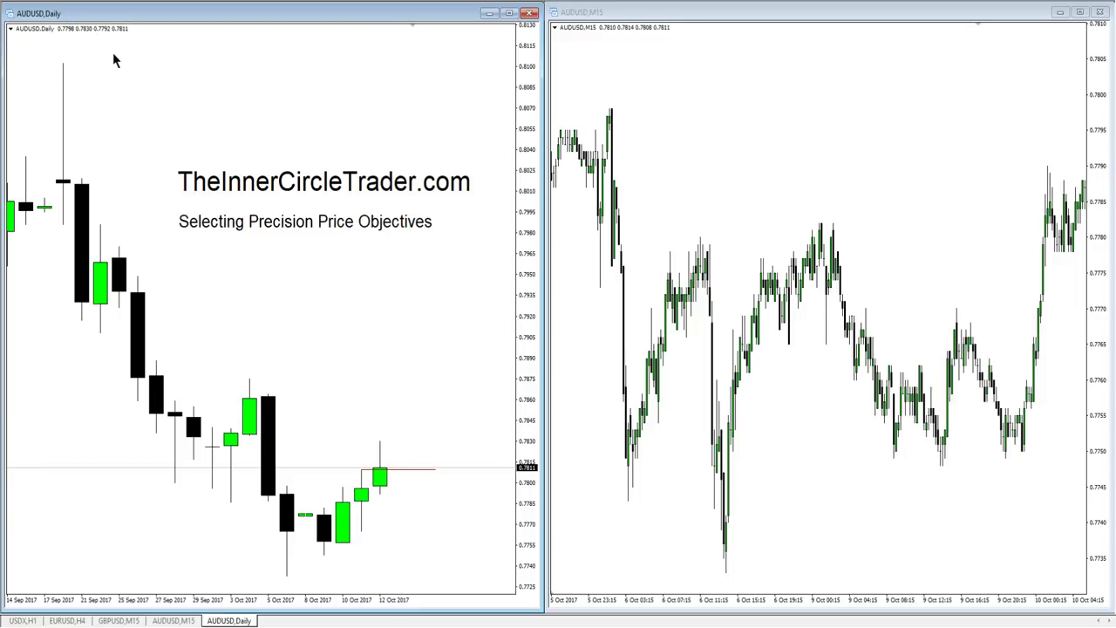
# On the 15-minute chart, draw a horizontal line at 0.7780 and a Fibonacci retracement from the 6 October low up to about 0.7782.
pyautogui.click(706, 244)
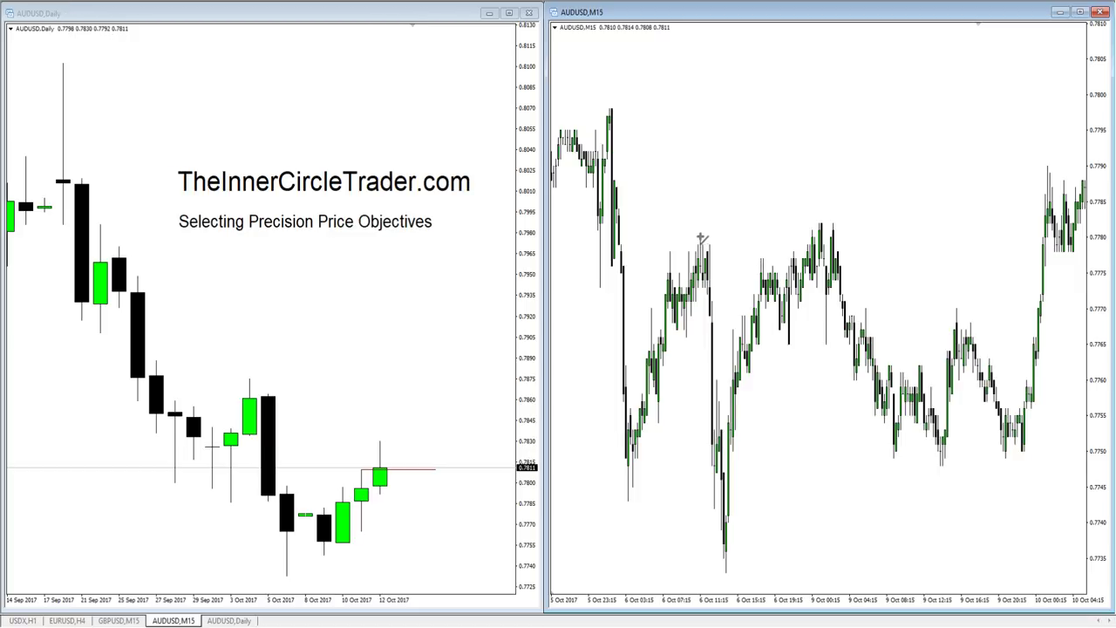
pyautogui.moveTo(699, 236); pyautogui.dragTo(883, 236)
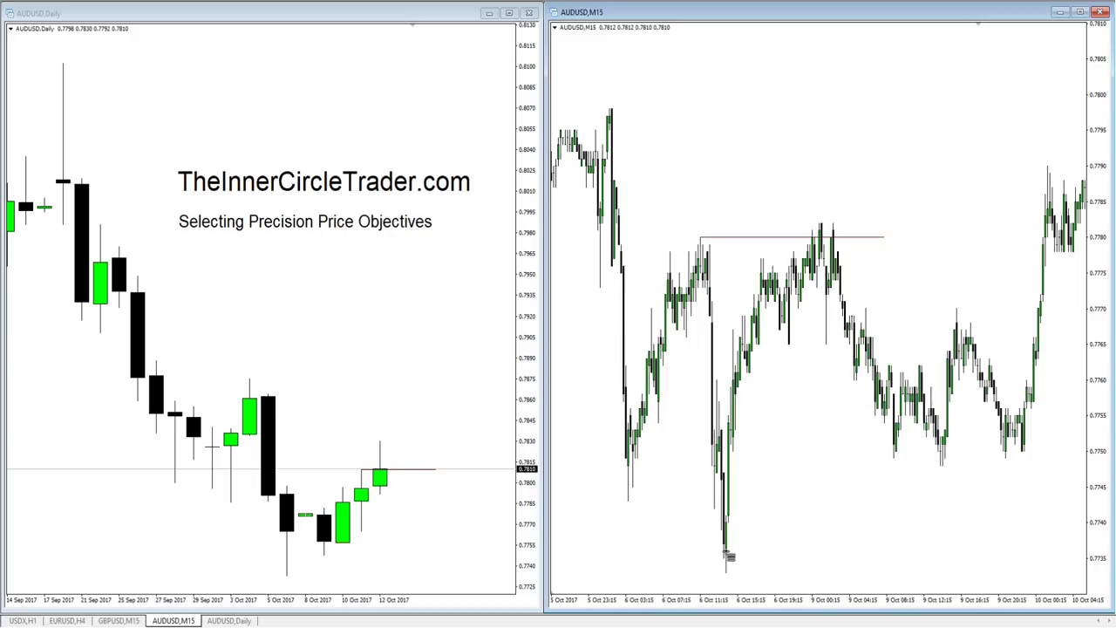
pyautogui.moveTo(727, 553); pyautogui.dragTo(760, 424)
pyautogui.moveTo(786, 223); pyautogui.dragTo(788, 225)
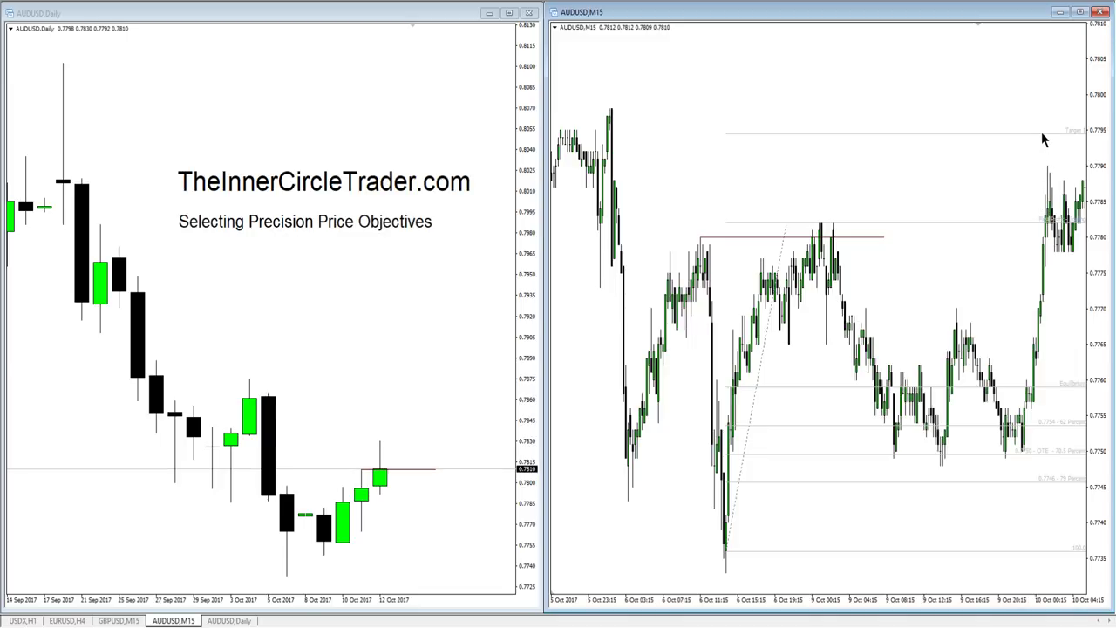
pyautogui.moveTo(1095, 96); pyautogui.dragTo(1095, 112)
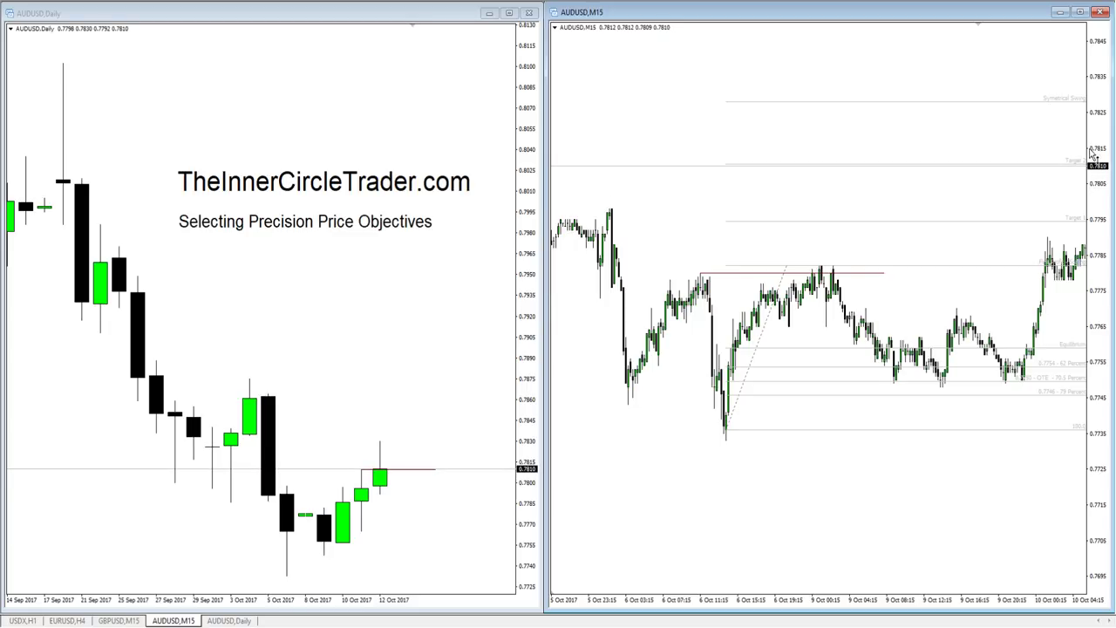
pyautogui.moveTo(1095, 153); pyautogui.dragTo(1095, 111)
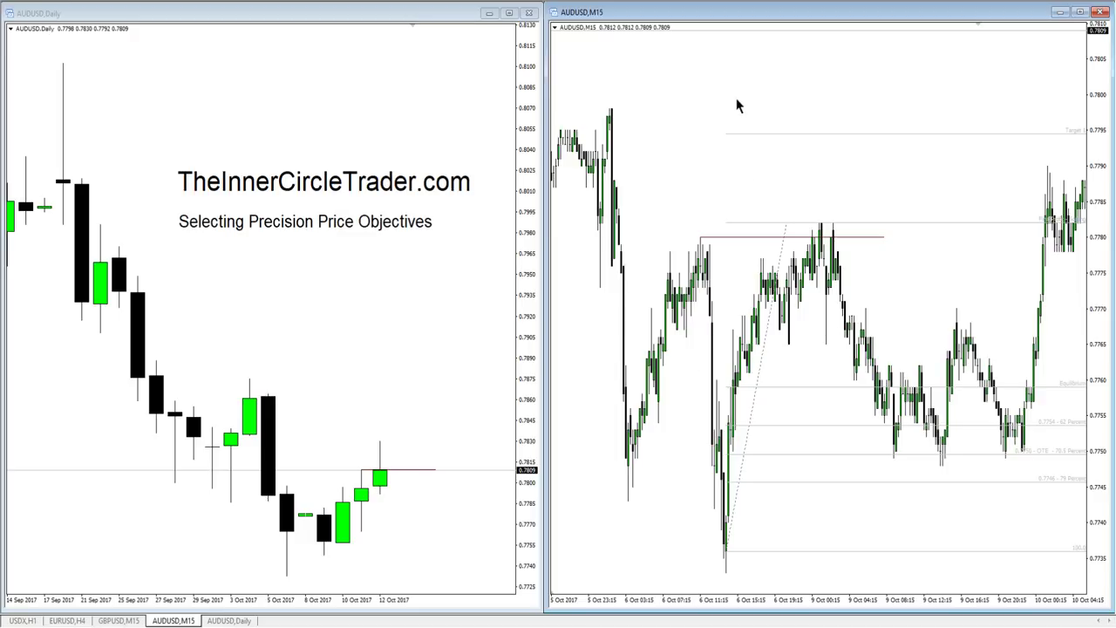
# Maximize the 15-minute chart and mark the 10–11 October consolidation with a rectangle between about 0.7773 and 0.7797.
pyautogui.doubleClick(722, 15)
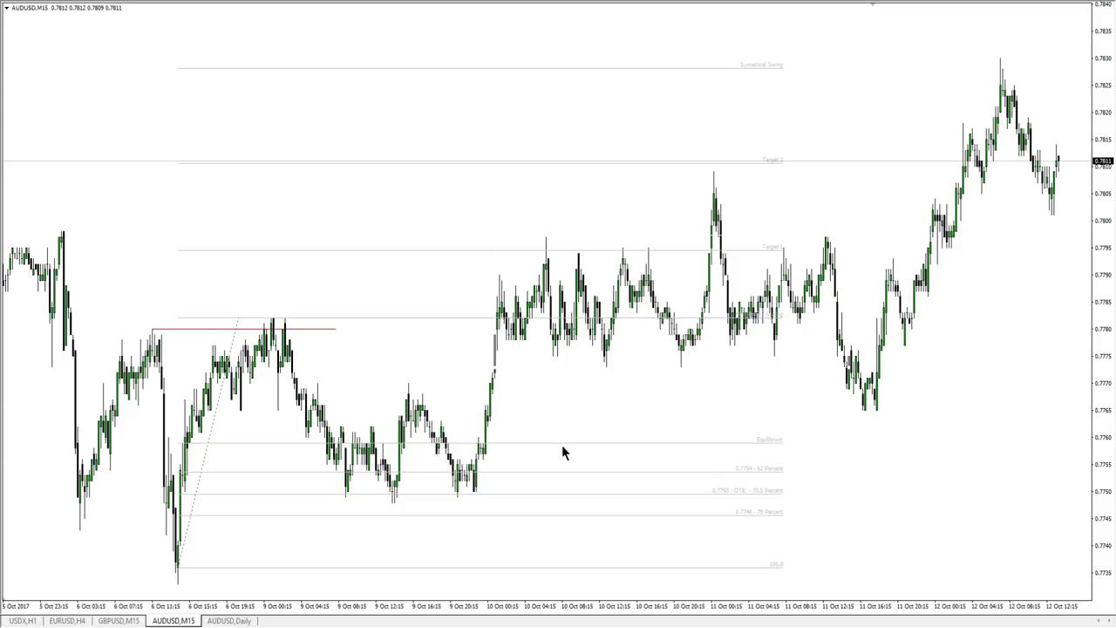
pyautogui.click(606, 357)
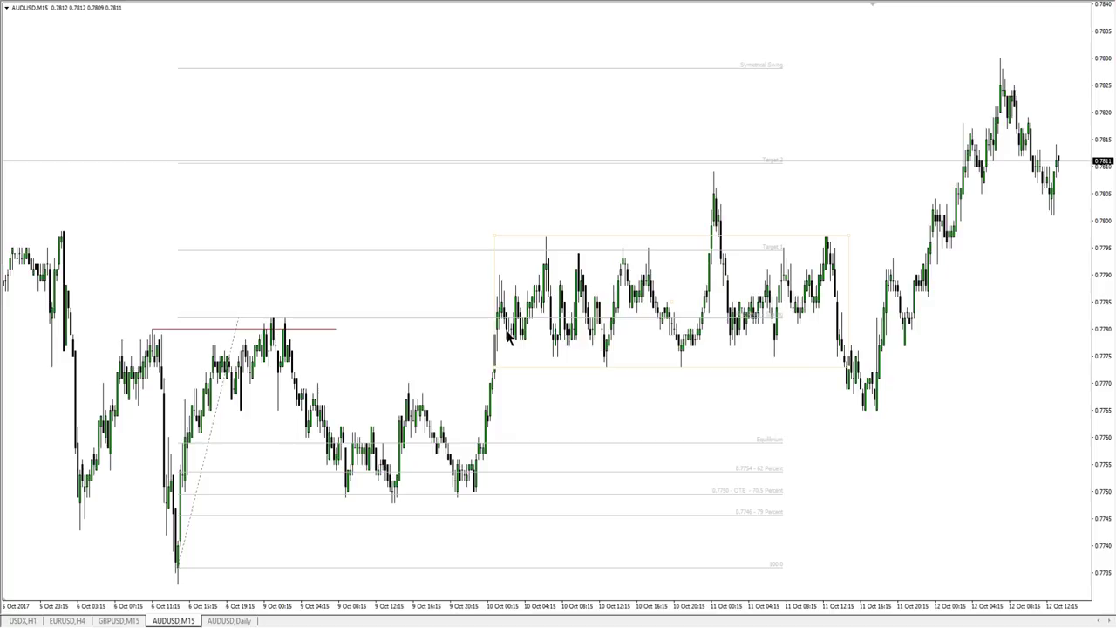
pyautogui.click(601, 366)
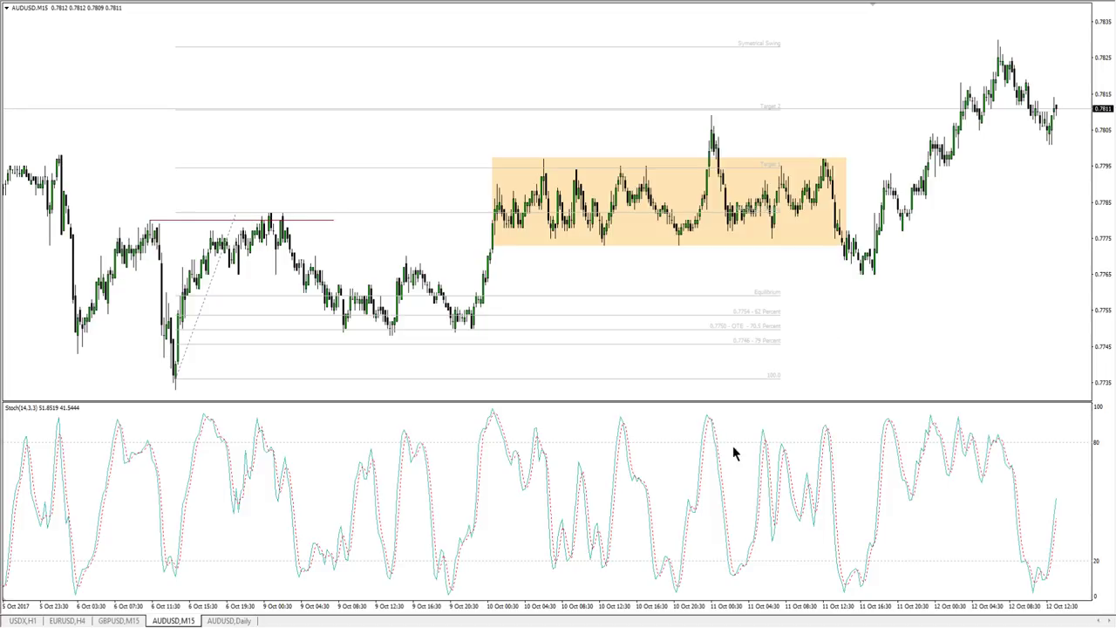
# Clear the old drawings and draw a Fibonacci retracement from the late 9 October low, about 0.7750, up to about 0.7793.
pyautogui.press('Delete')
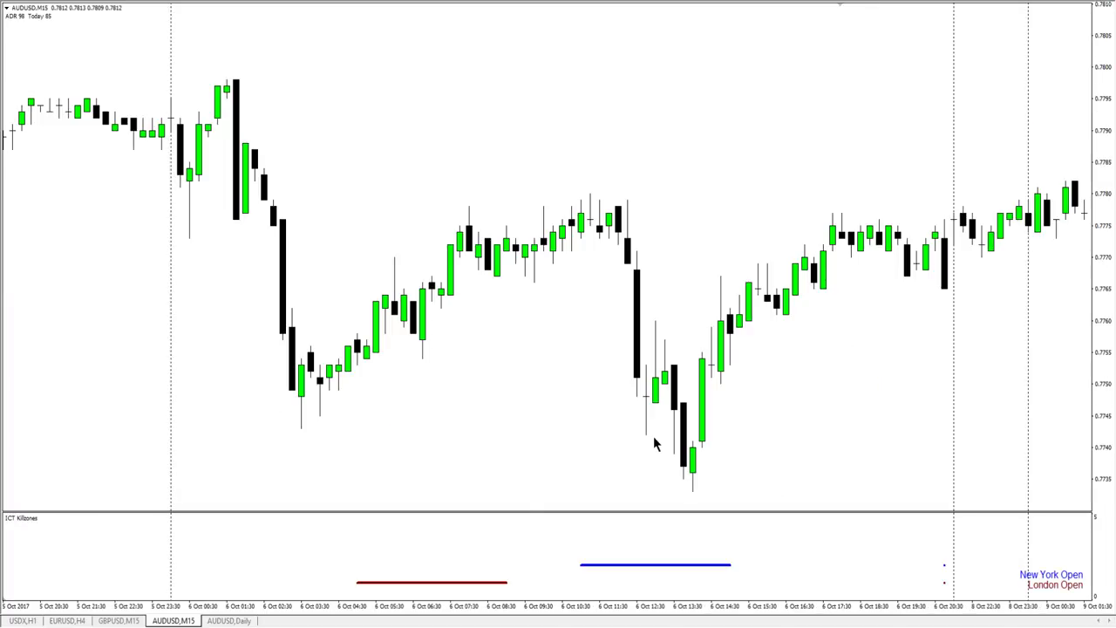
pyautogui.press('End')
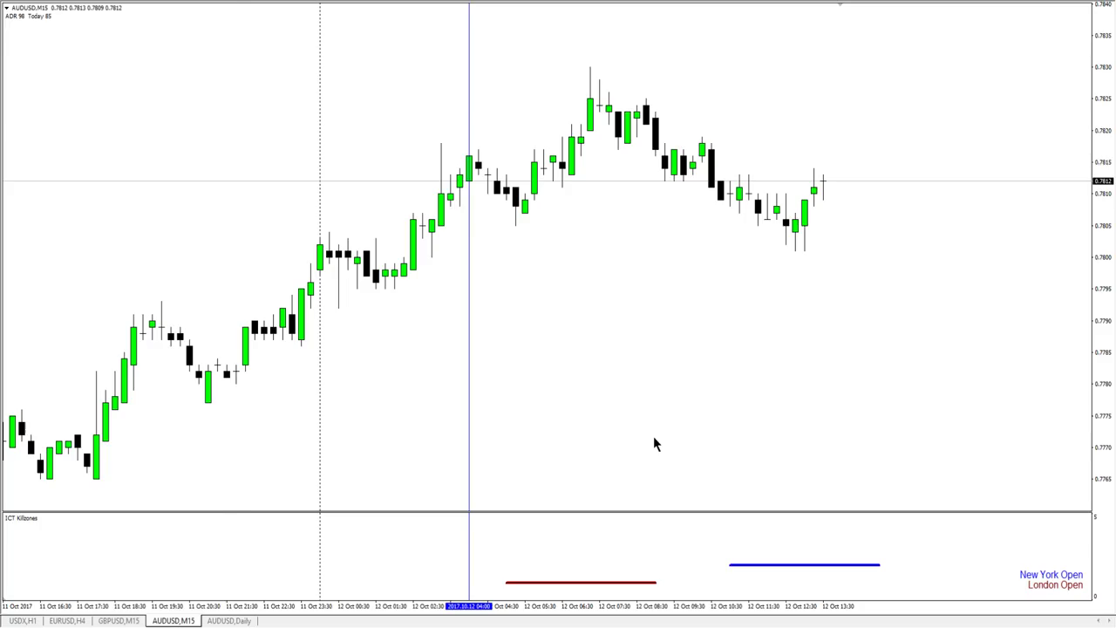
pyautogui.press('-')
pyautogui.press('End')
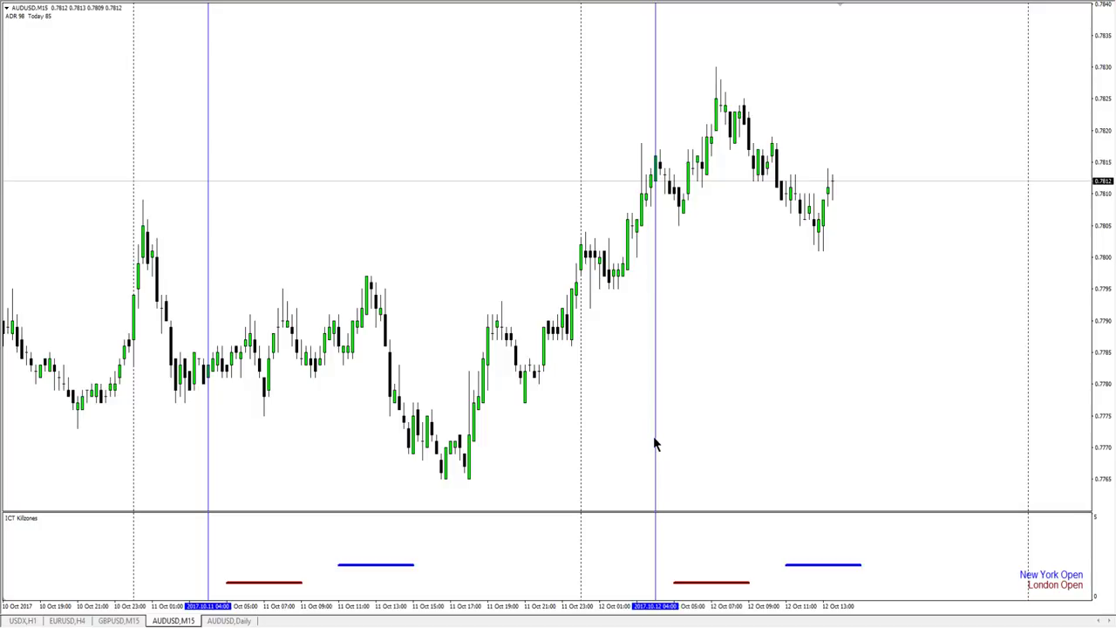
pyautogui.press('-')
pyautogui.press('End')
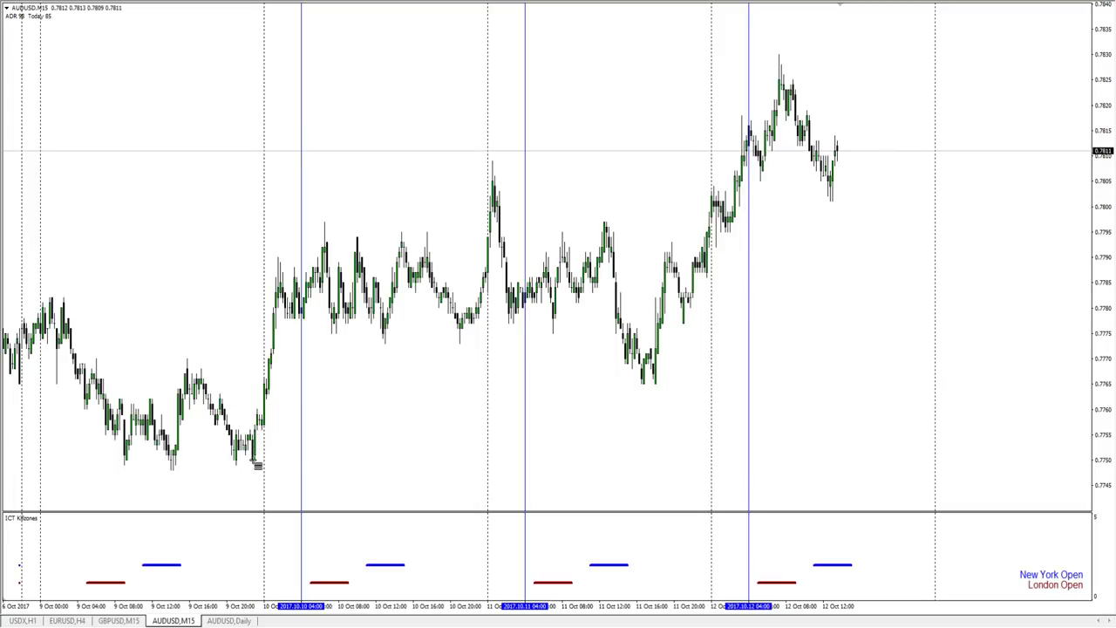
pyautogui.moveTo(257, 464); pyautogui.dragTo(296, 245)
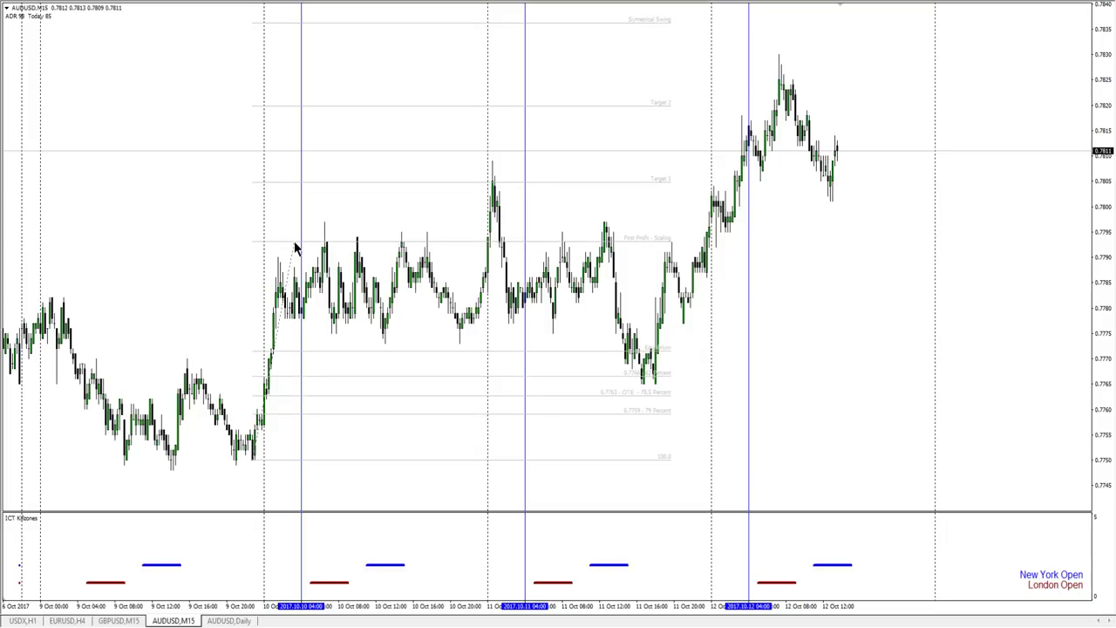
# Move the Fibonacci retracement to the 6 October swing, anchoring it from about 0.7736 up to about 0.7782.
pyautogui.press('-')
pyautogui.press('-')
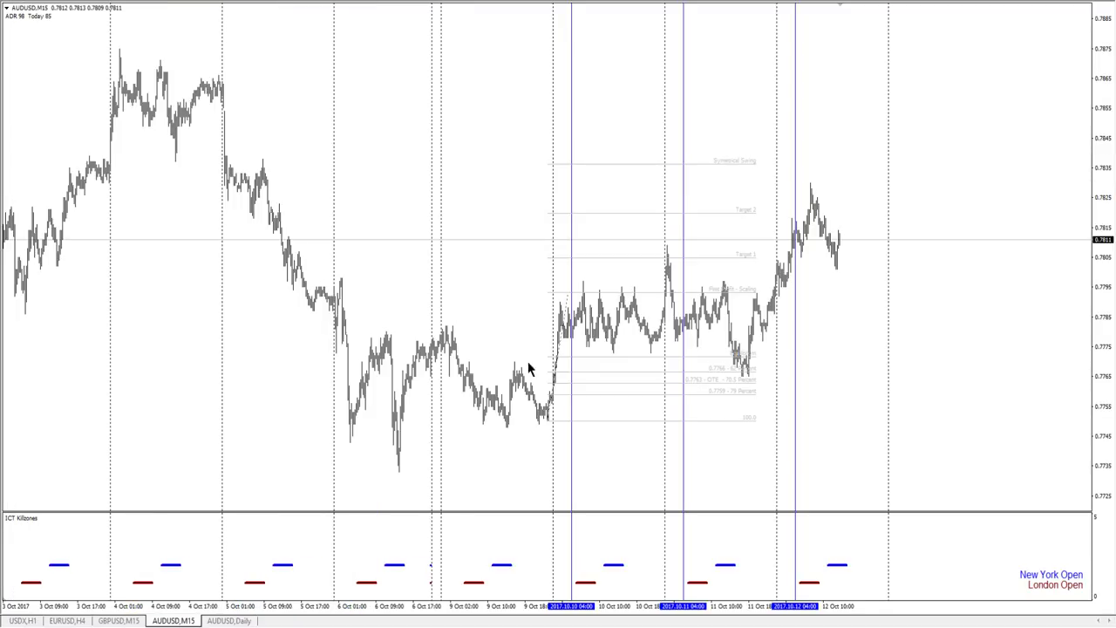
pyautogui.moveTo(538, 368); pyautogui.dragTo(412, 408)
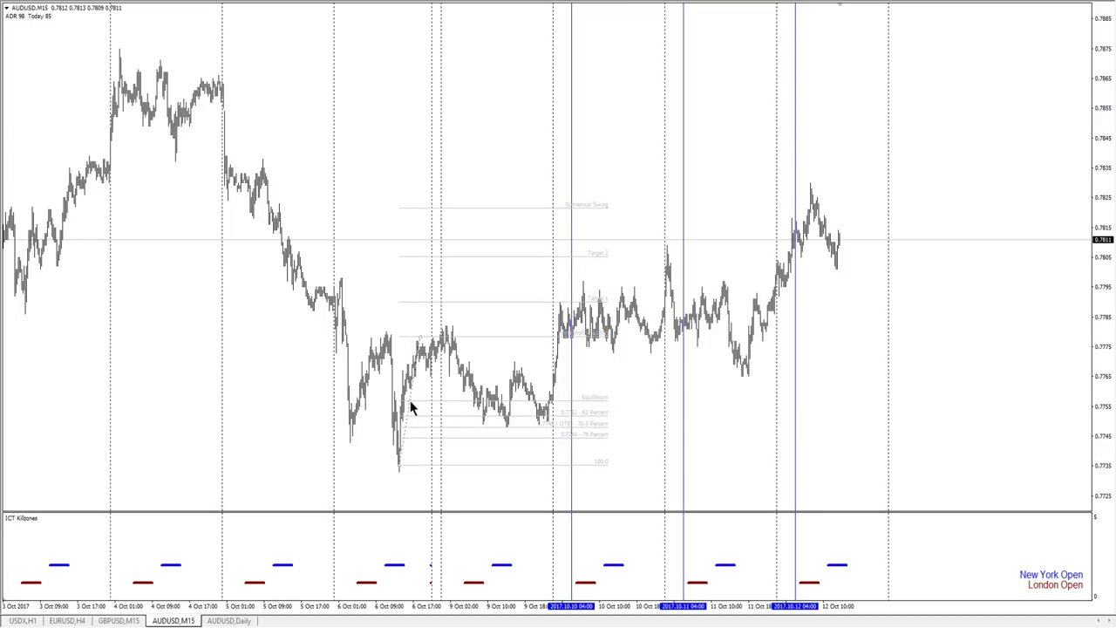
pyautogui.press('+')
pyautogui.press('End')
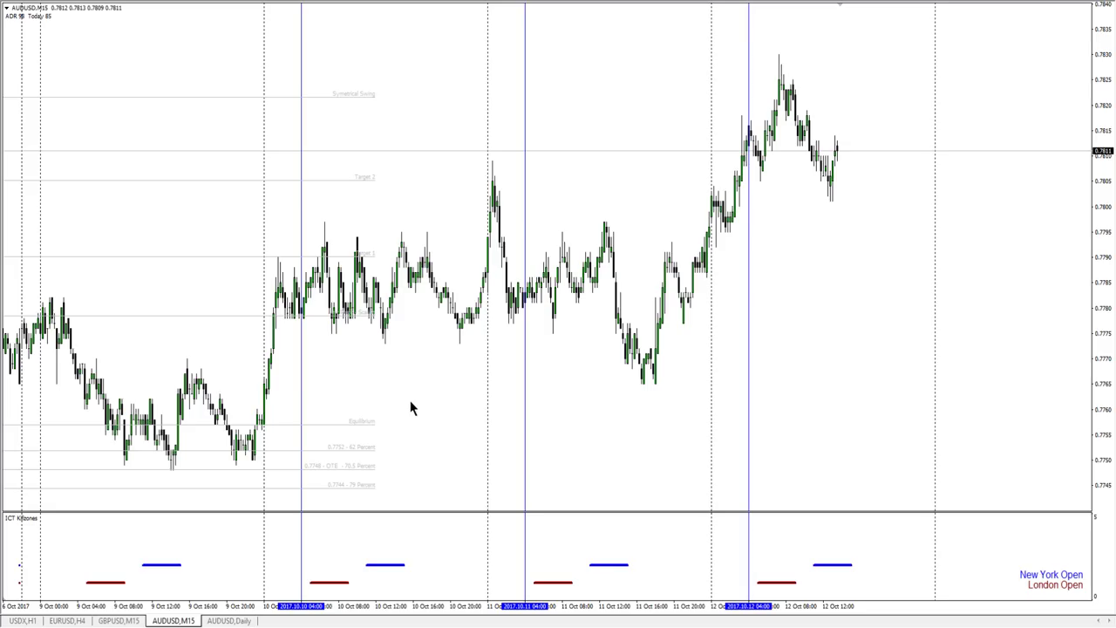
pyautogui.moveTo(236, 354); pyautogui.dragTo(350, 345)
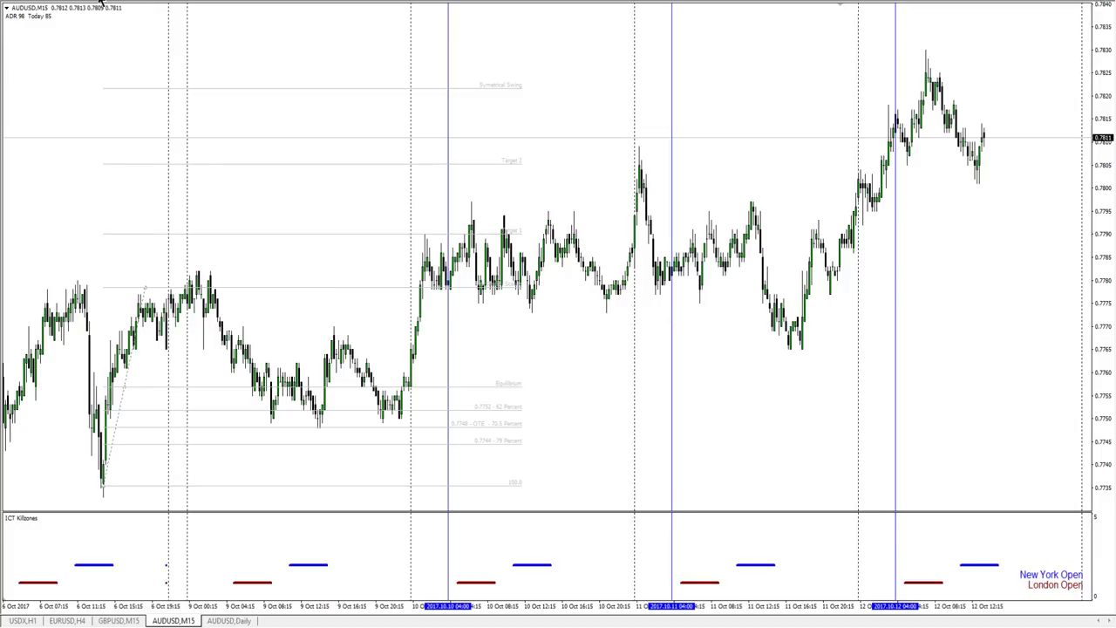
pyautogui.scroll(3, 259, 189)
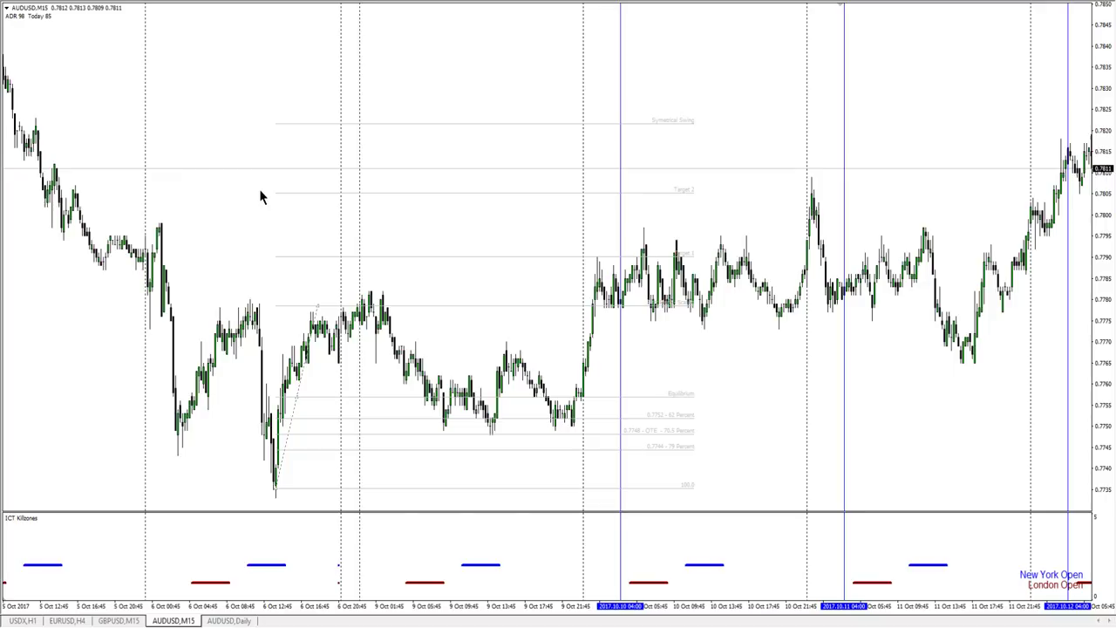
pyautogui.moveTo(280, 486); pyautogui.dragTo(280, 486)
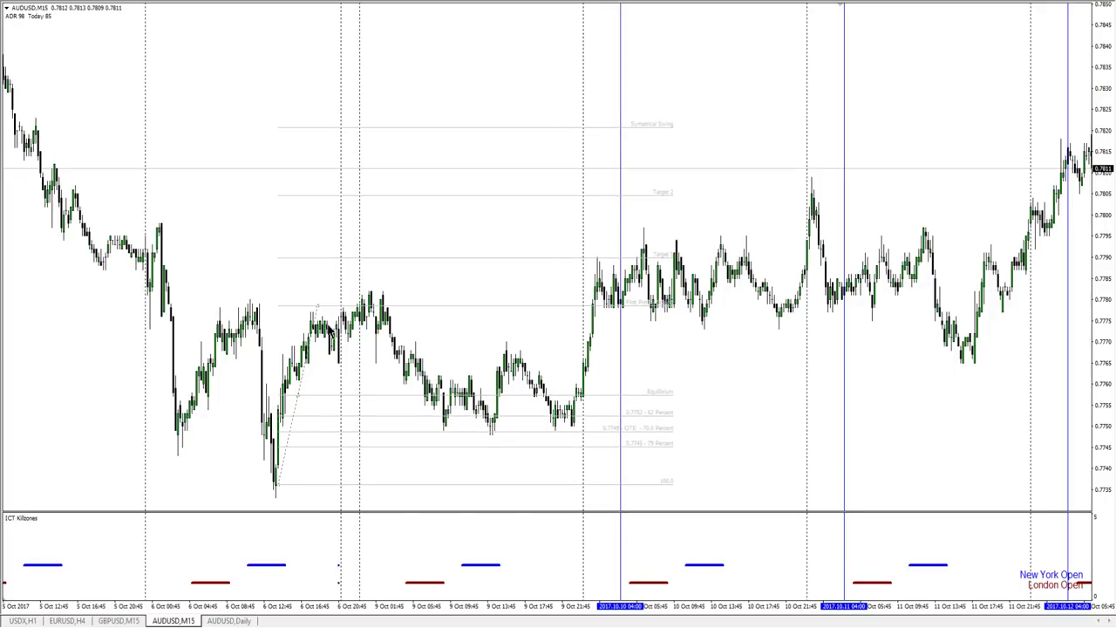
pyautogui.moveTo(320, 310); pyautogui.dragTo(325, 293)
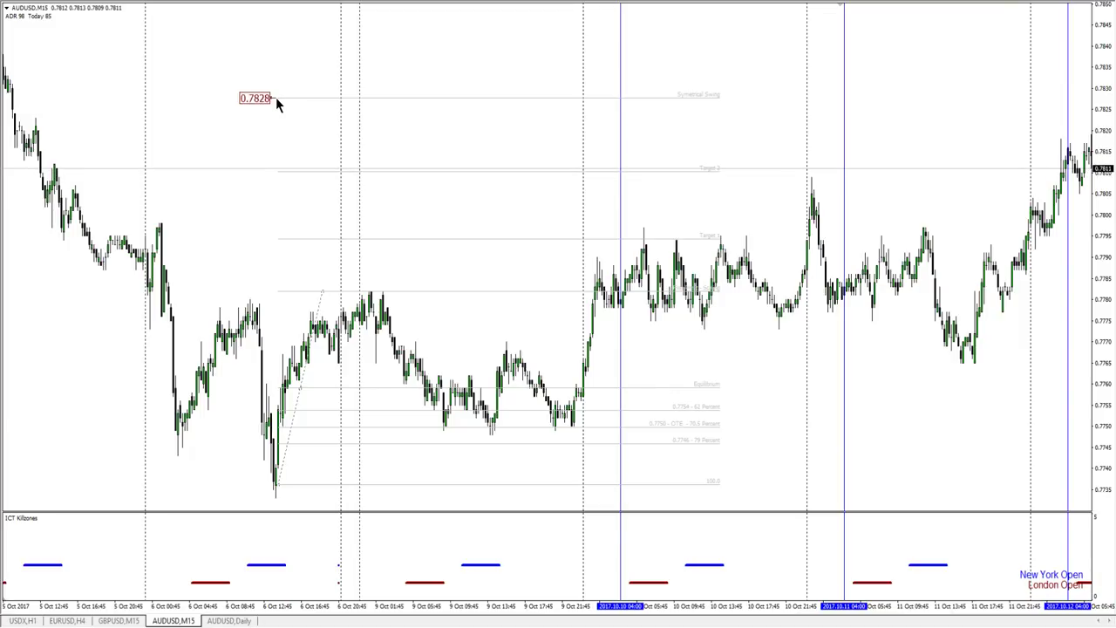
# Copy the 0.7828 price label to the Target 2, Target 1 and first profit levels at 0.7810, 0.7794 and 0.7782.
pyautogui.moveTo(275, 97); pyautogui.dragTo(273, 171)
pyautogui.moveTo(271, 173); pyautogui.dragTo(272, 243)
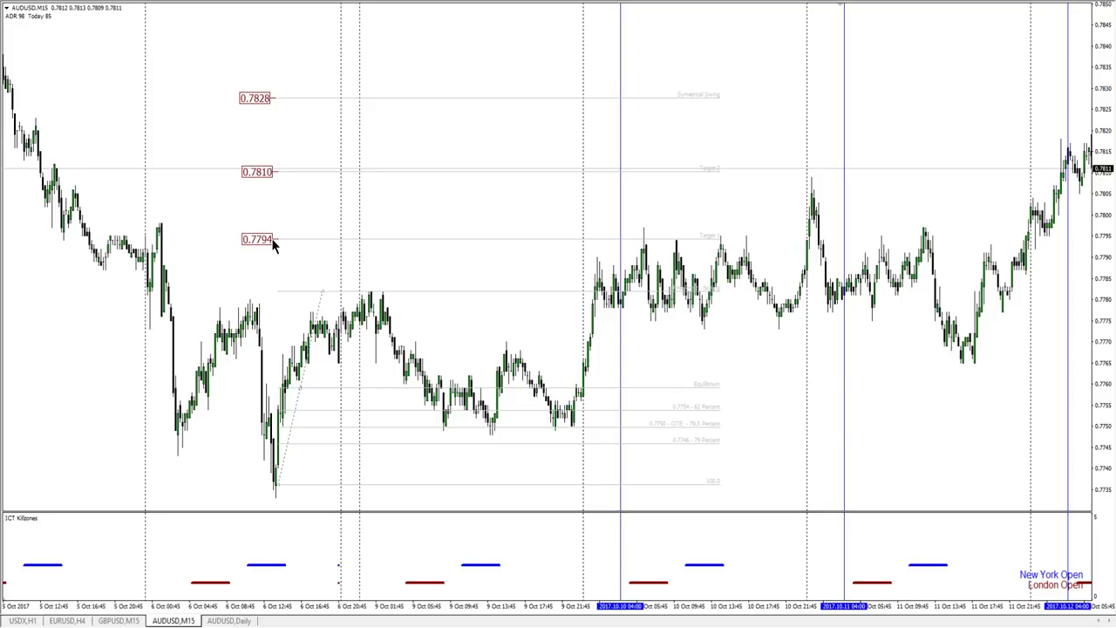
pyautogui.moveTo(273, 245); pyautogui.dragTo(273, 298)
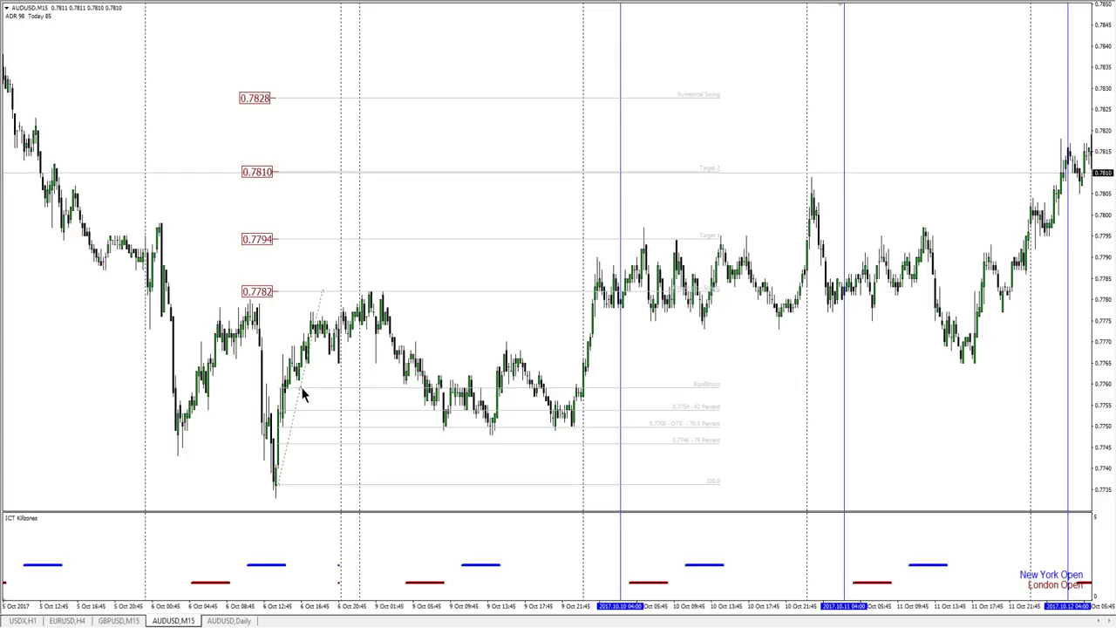
# Copy the Fibonacci retracement to the 9 October low, about 0.7750, and stretch its upper anchor to the 11 October swing high, about 0.7805.
pyautogui.moveTo(309, 394); pyautogui.dragTo(577, 336)
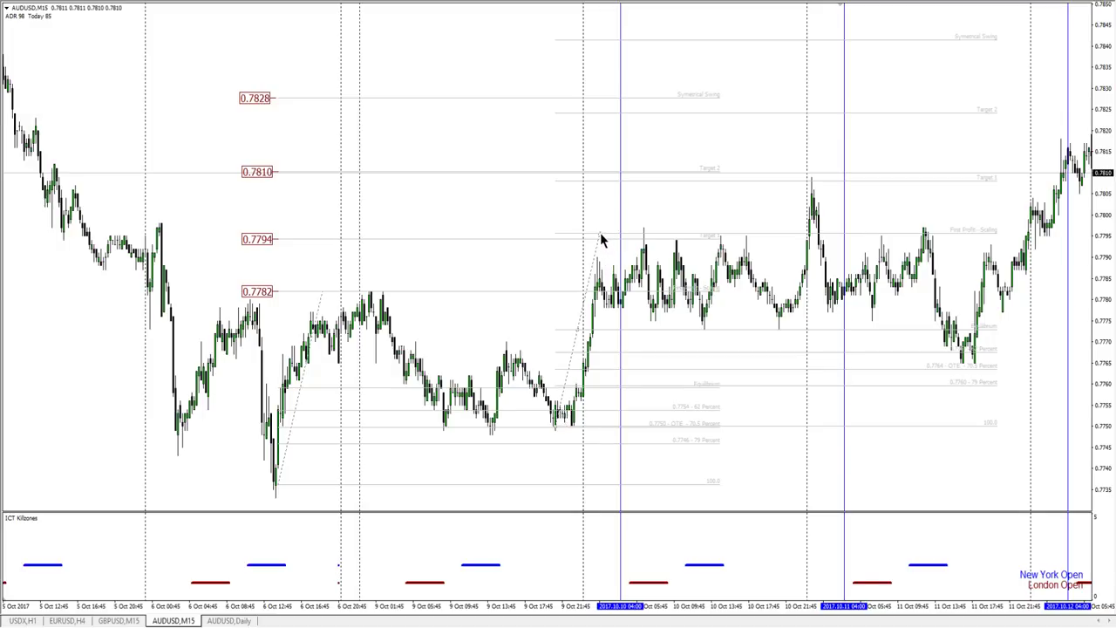
pyautogui.moveTo(600, 232); pyautogui.dragTo(641, 245)
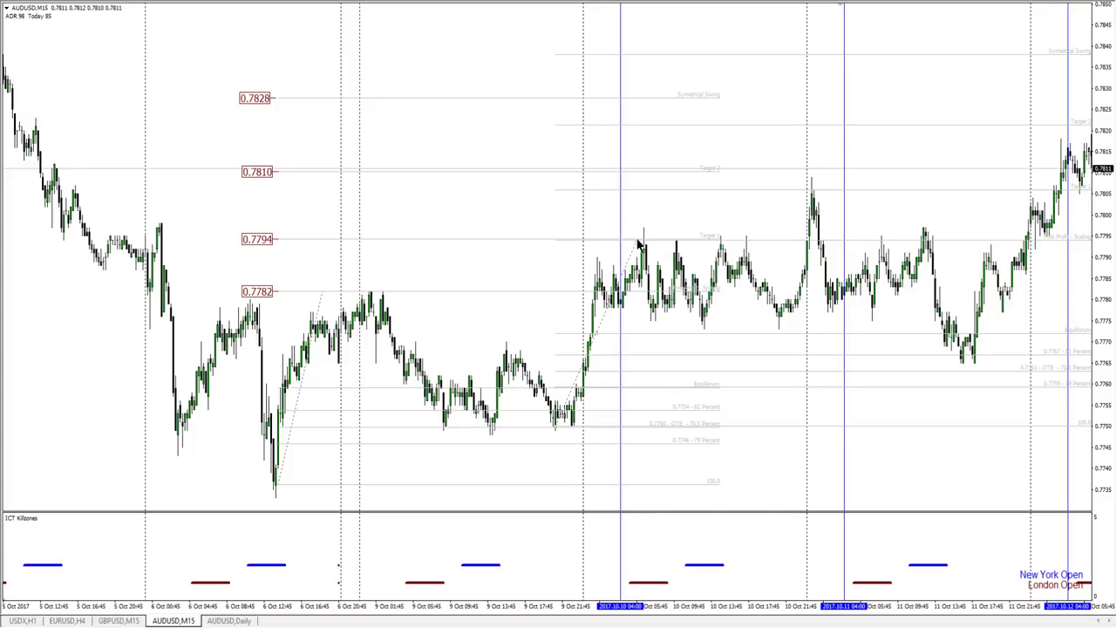
pyautogui.moveTo(637, 245); pyautogui.dragTo(811, 200)
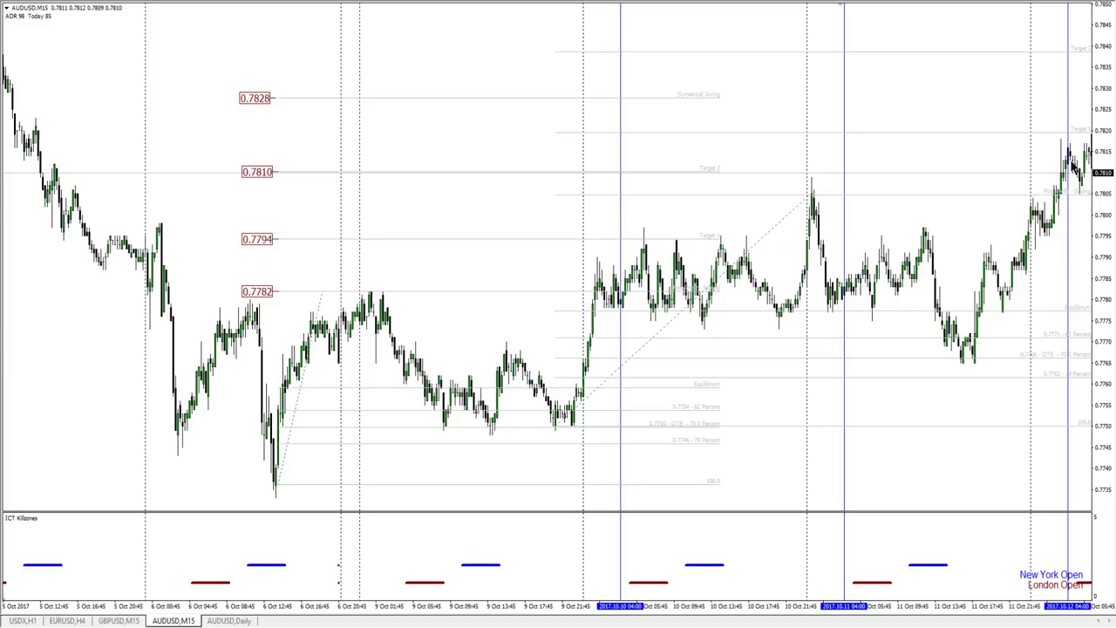
pyautogui.scroll(-5, 970, 103)
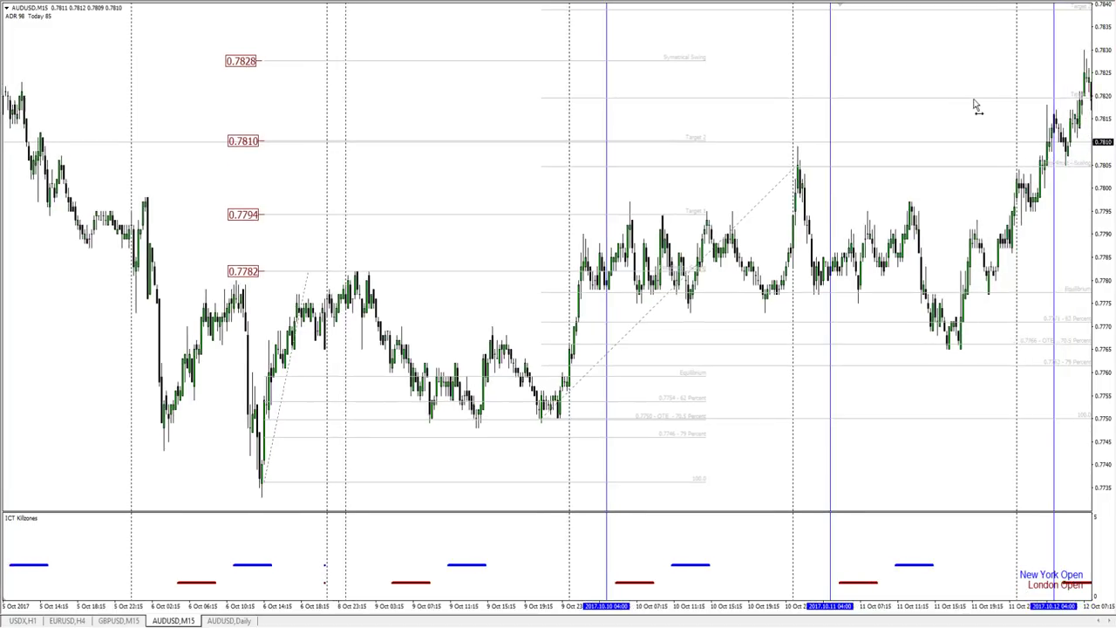
pyautogui.scroll(-5, 968, 106)
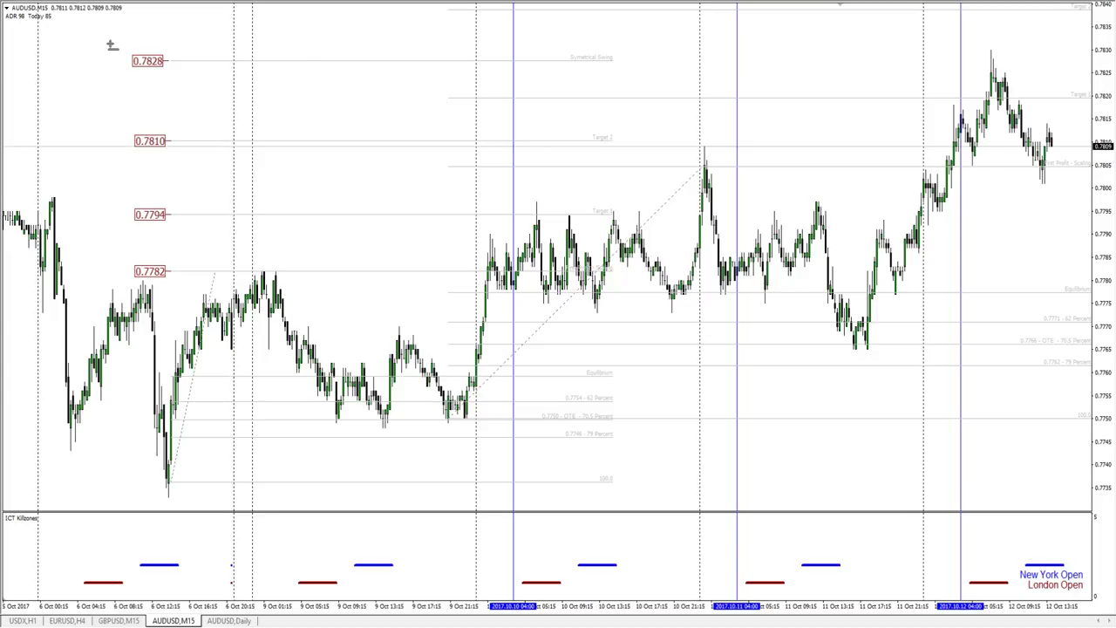
# Place a horizontal line at 0.7828 and shift it to 0.7810, then delete the line and the second Fibonacci retracement.
pyautogui.click(180, 61)
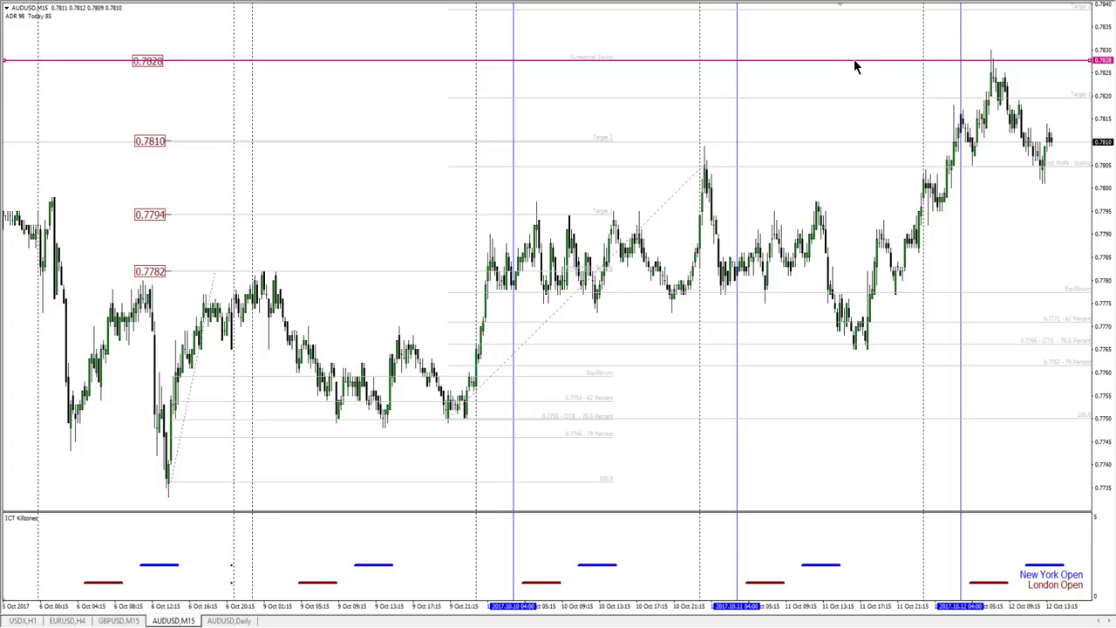
pyautogui.moveTo(853, 61); pyautogui.dragTo(853, 141)
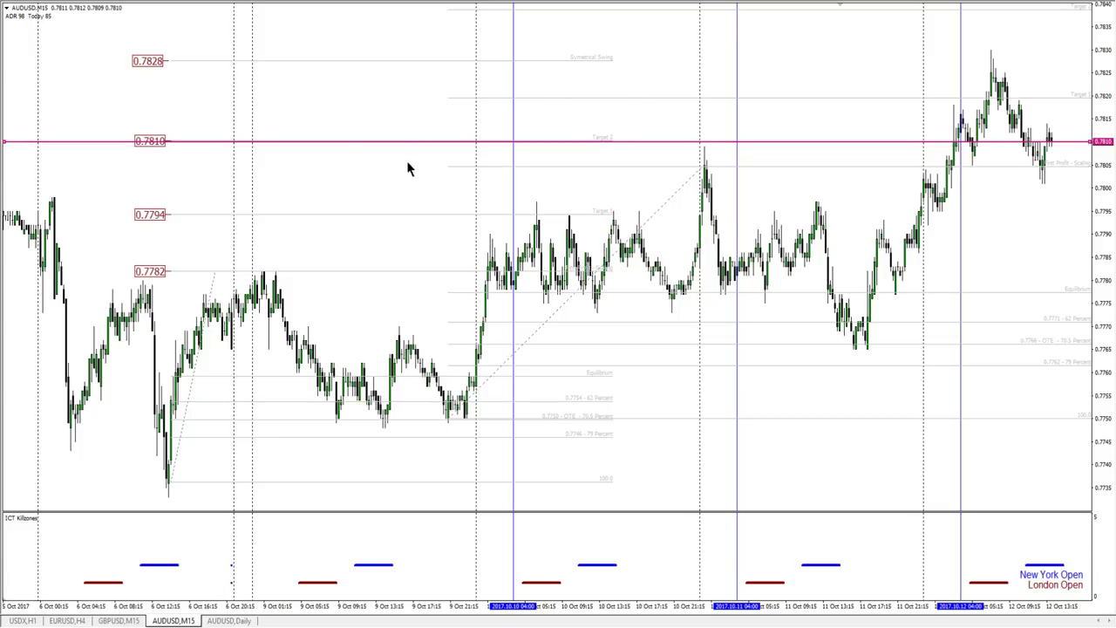
pyautogui.click(367, 141)
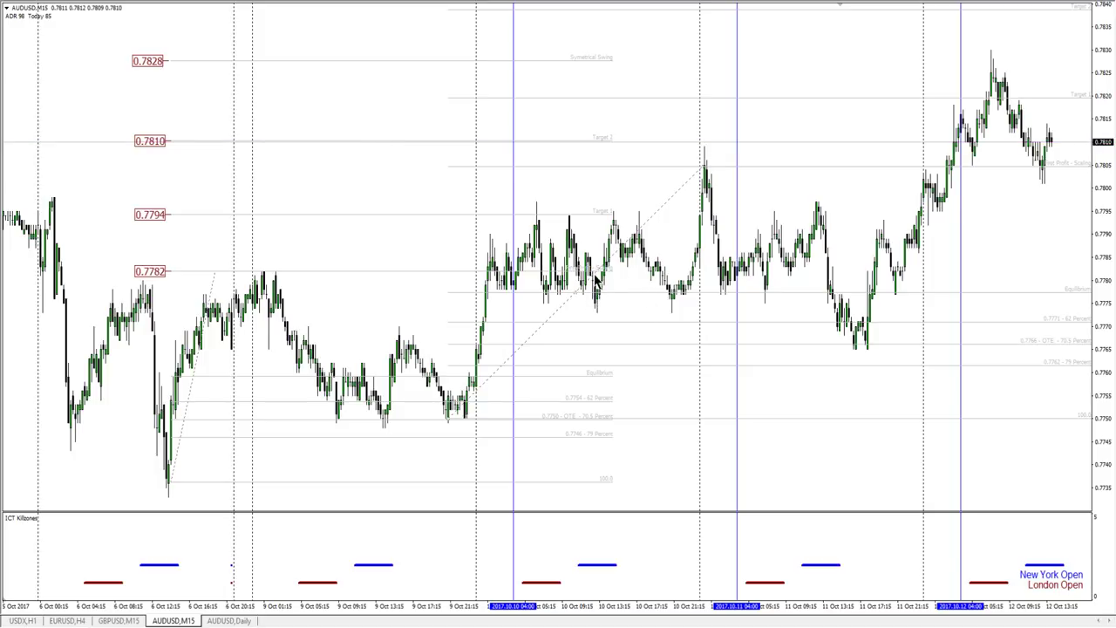
pyautogui.press('Delete')
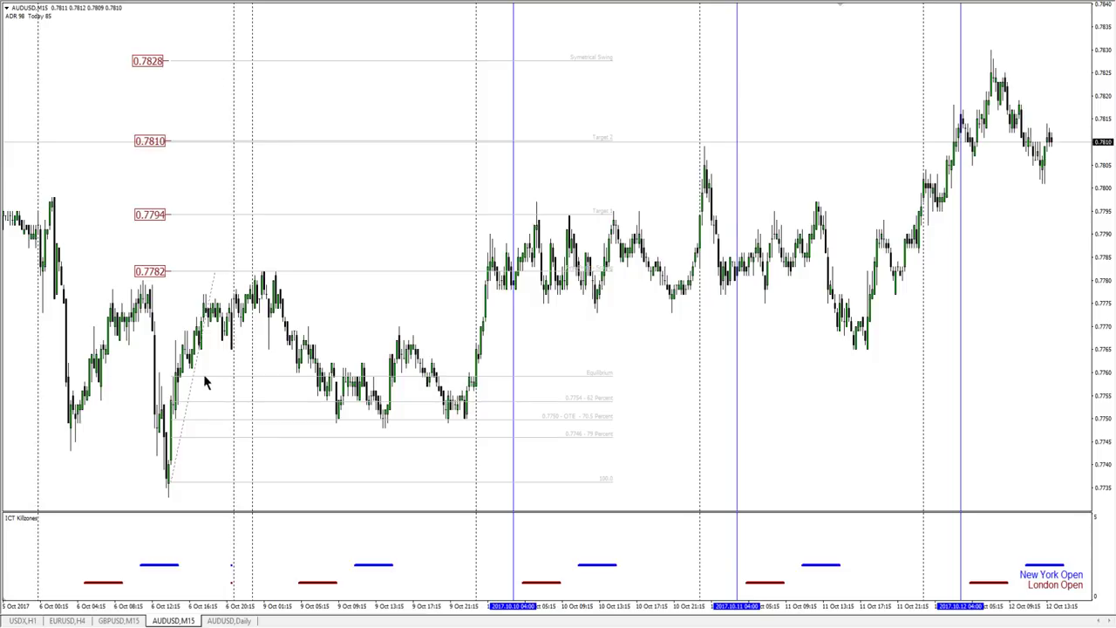
# Replace the 6 October Fibonacci with one from the 11 October low, 0.7765, to about 0.7797, and stretch its upper anchor to the 0.7805 swing high.
pyautogui.press('Delete')
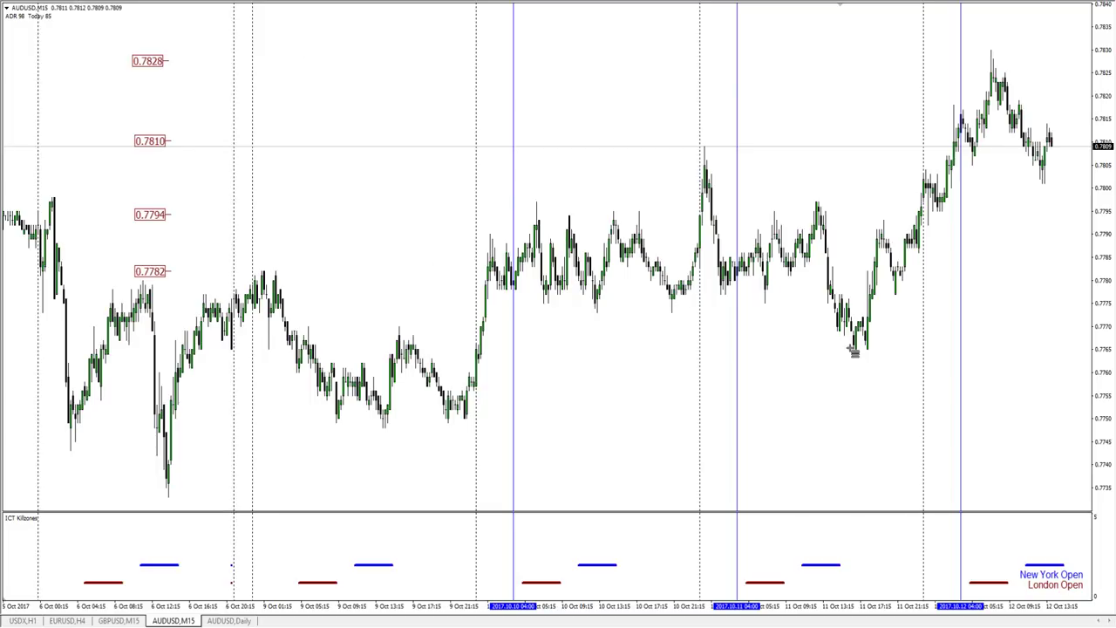
pyautogui.moveTo(853, 349); pyautogui.dragTo(817, 206)
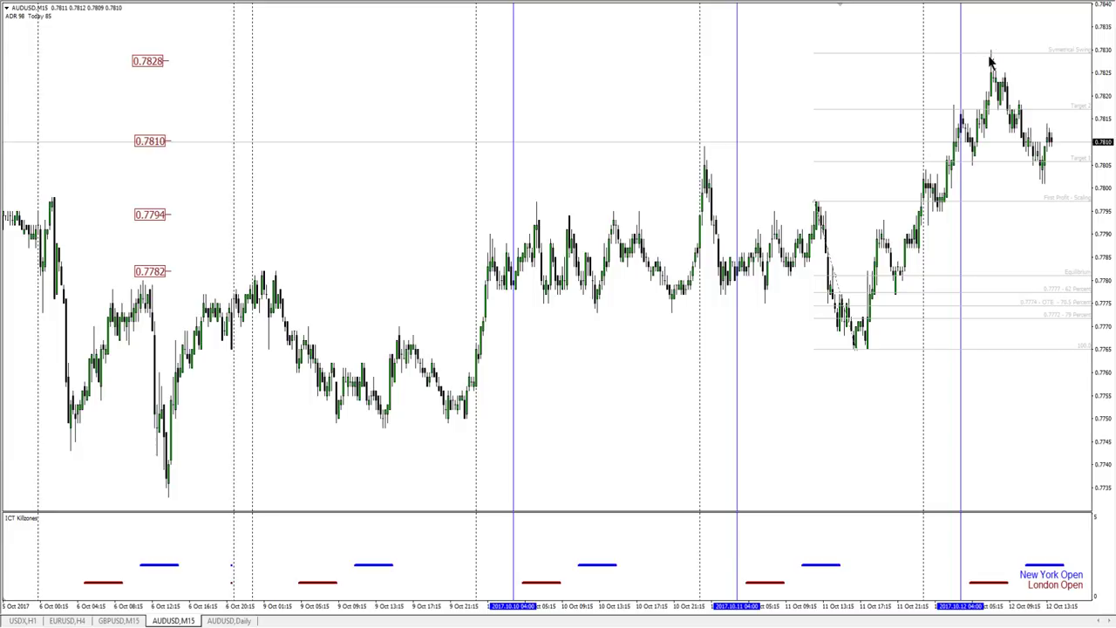
pyautogui.moveTo(819, 203); pyautogui.dragTo(708, 172)
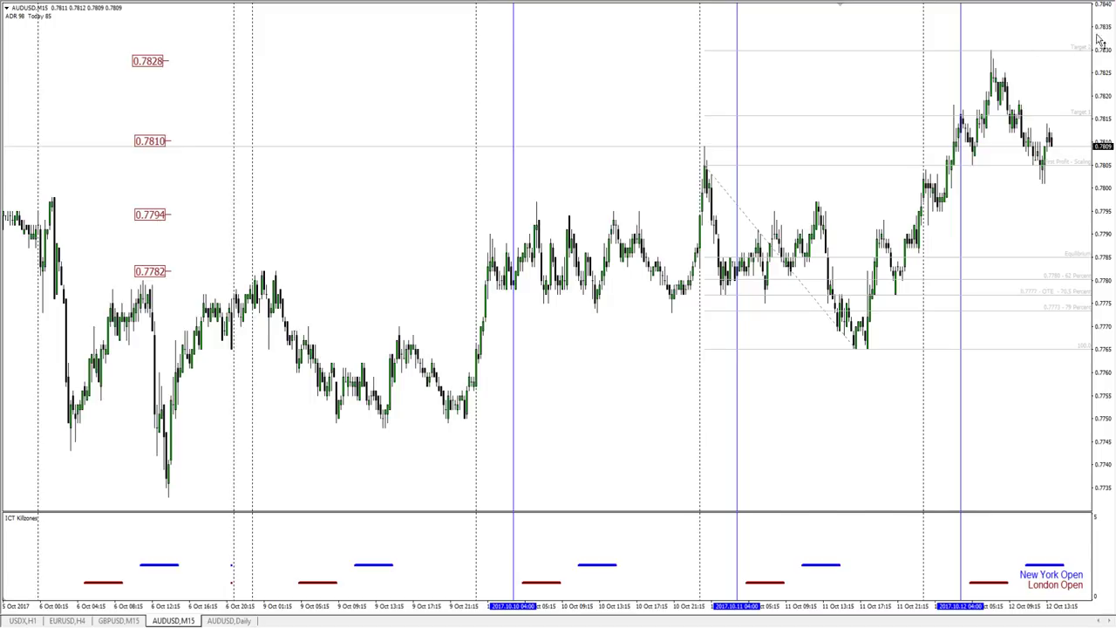
pyautogui.moveTo(1105, 35); pyautogui.dragTo(1102, 51)
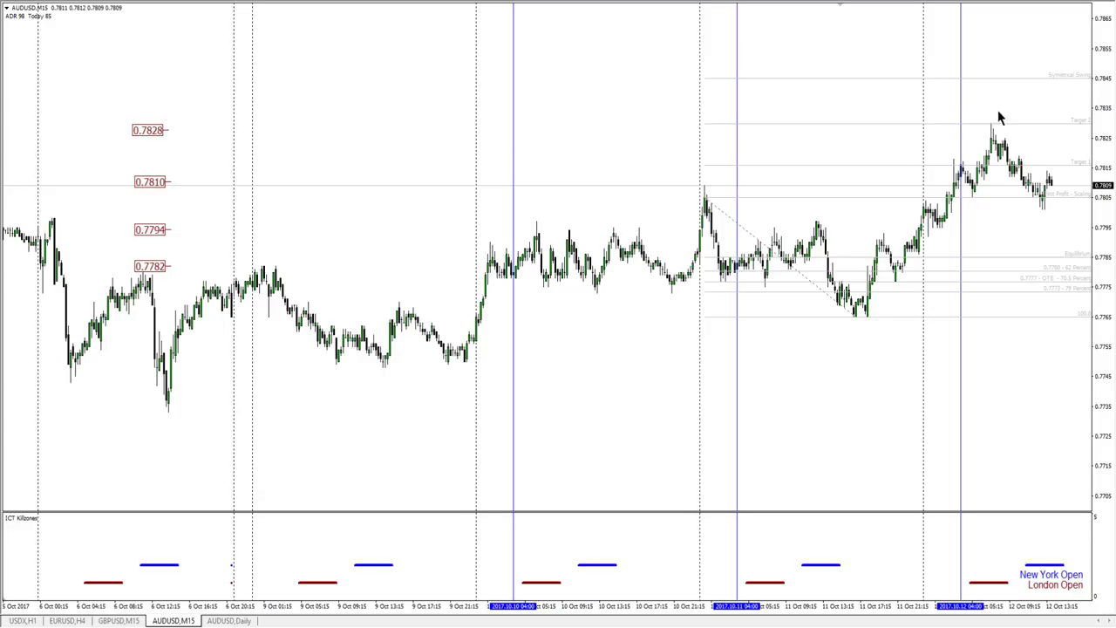
pyautogui.moveTo(1106, 162); pyautogui.dragTo(1104, 127)
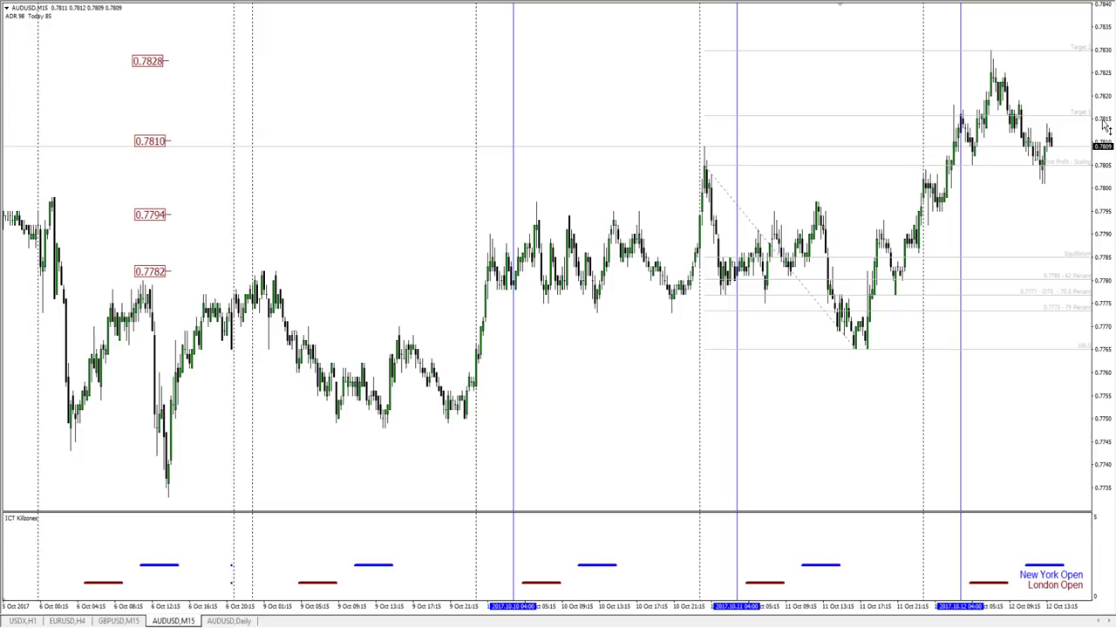
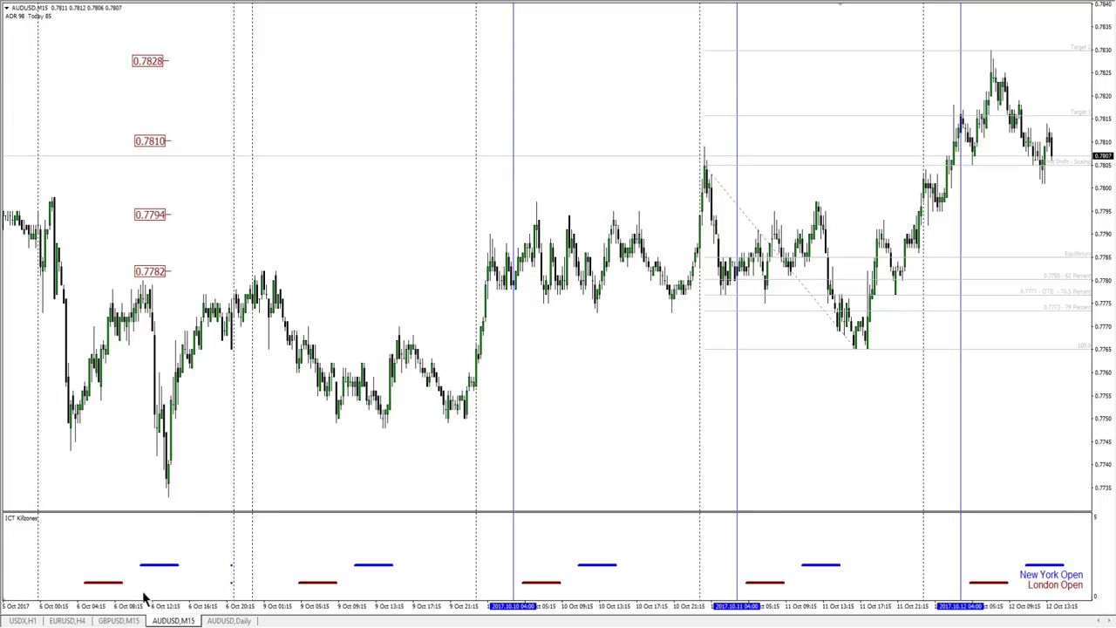
# Open the GBPUSD 15-minute chart, place a horizontal line at 1.3227 along the 10 October swing high, and select it.
pyautogui.click(119, 620)
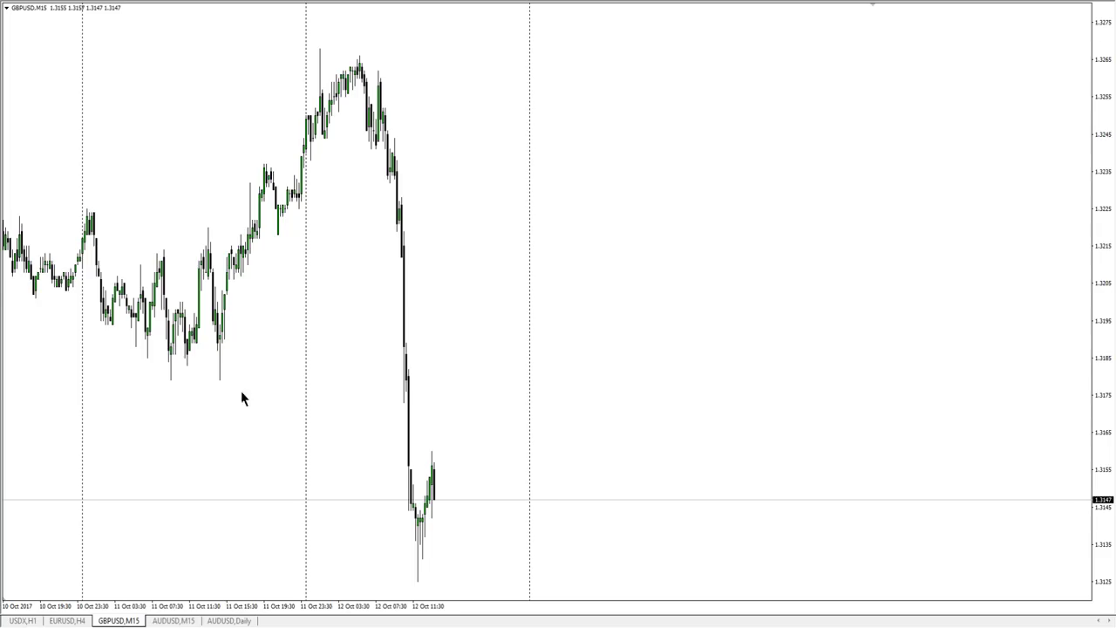
pyautogui.scroll(-10, 255, 367)
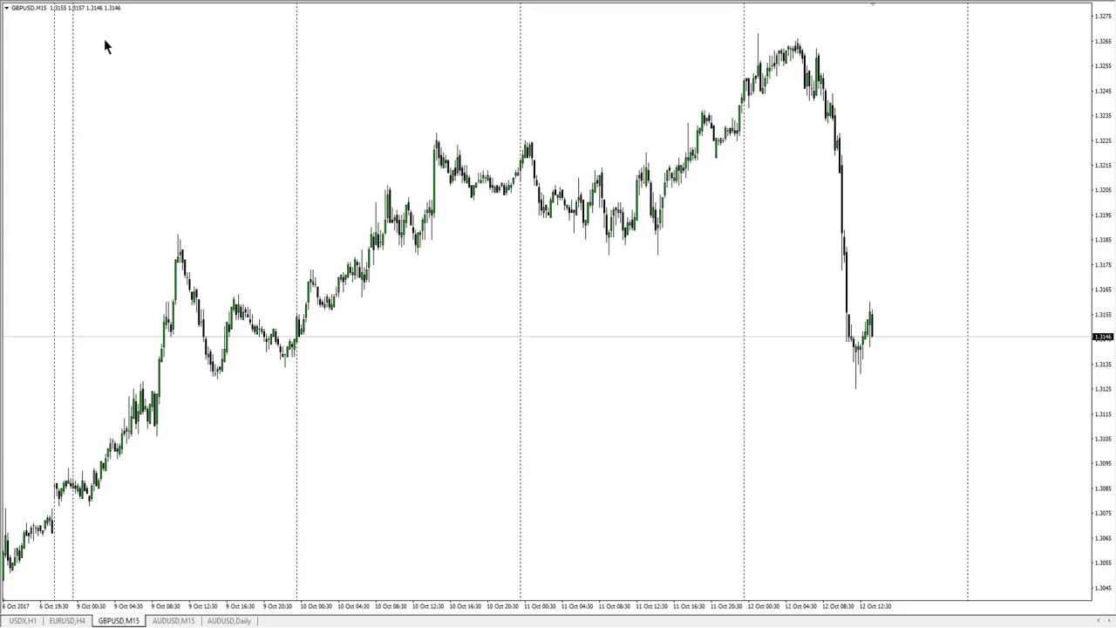
pyautogui.click(418, 136)
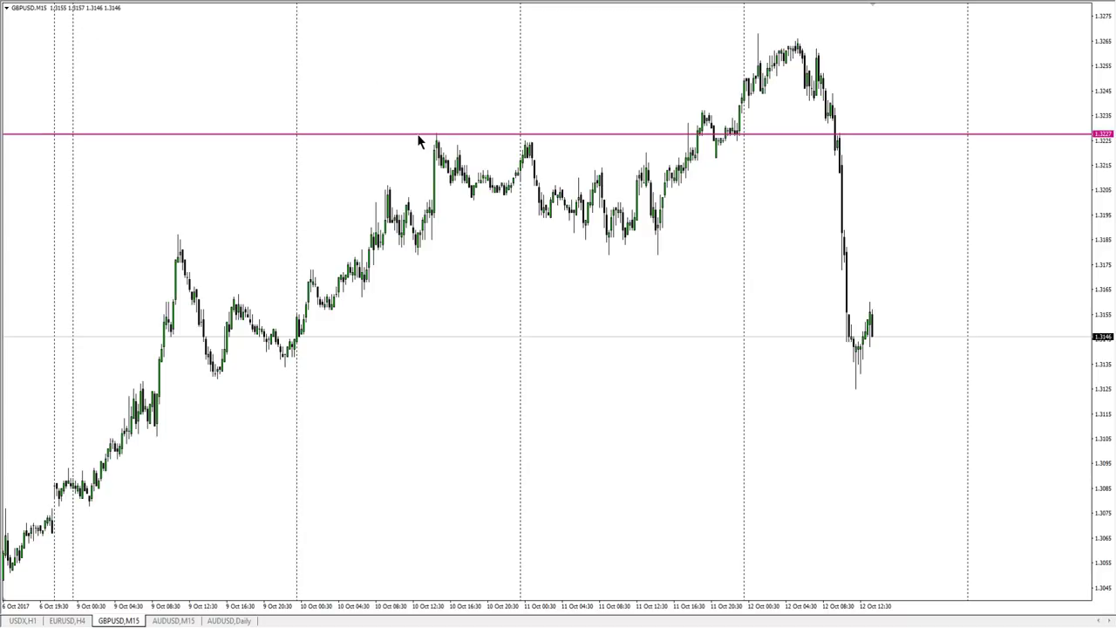
pyautogui.doubleClick(418, 136)
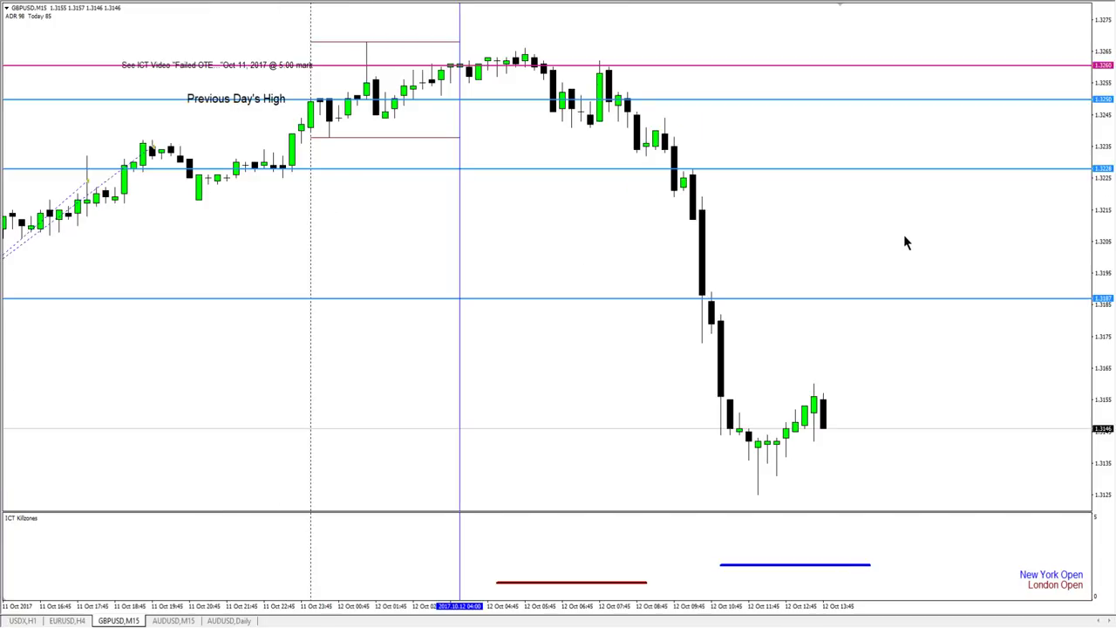
# Draw a Fibonacci retracement over the 12 October London-session decline, from about 1.3264 down to about 1.3242, projecting targets below.
pyautogui.press('+')
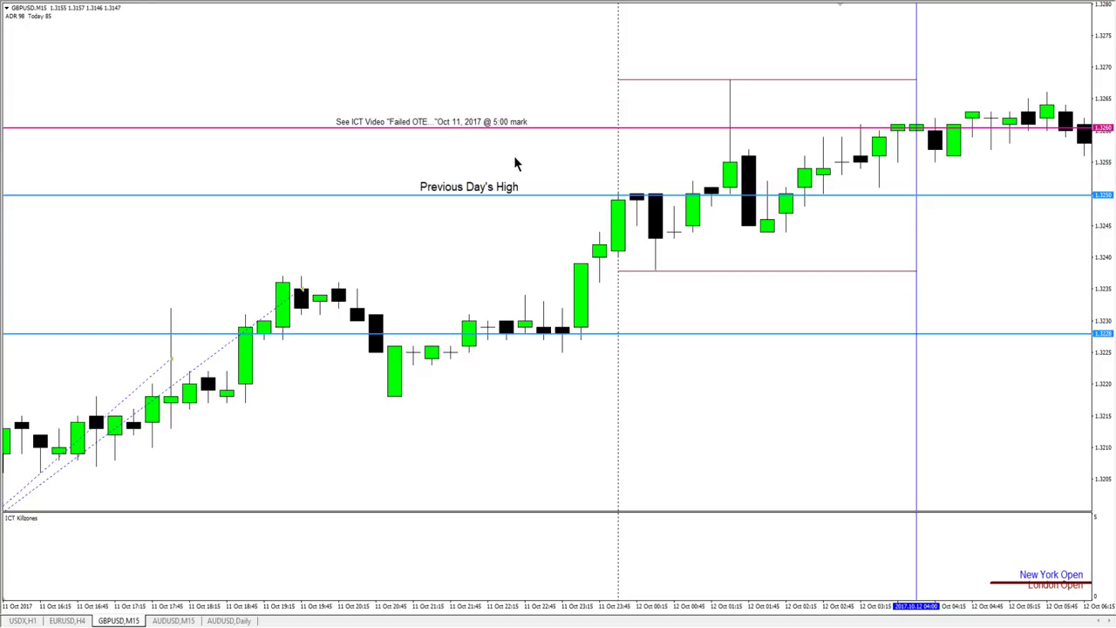
pyautogui.scroll(-8, 514, 163)
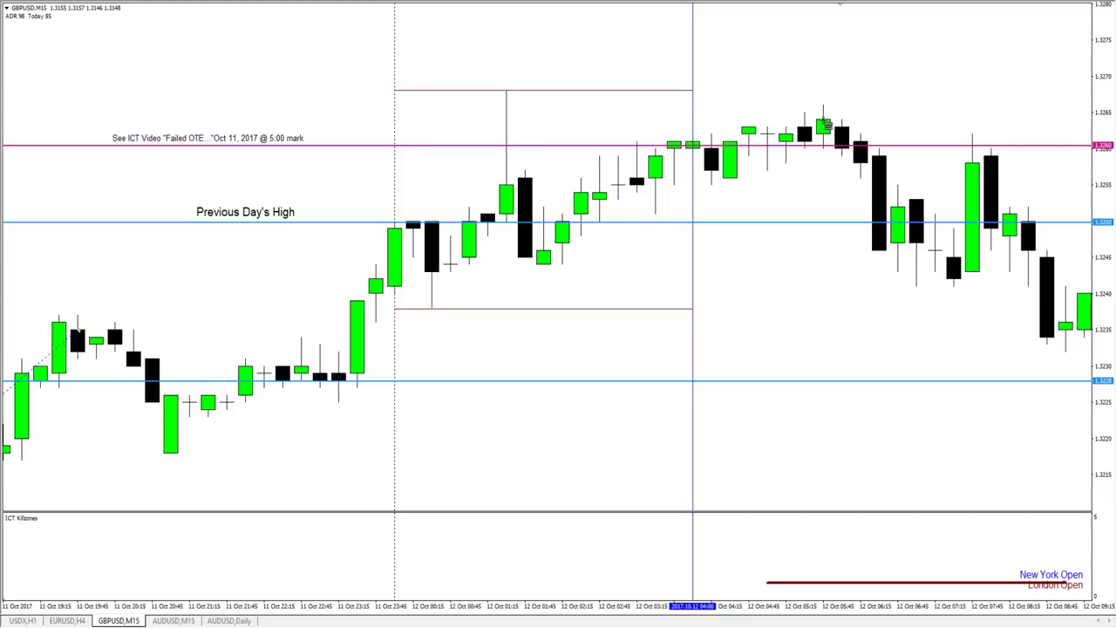
pyautogui.moveTo(824, 122); pyautogui.dragTo(955, 283)
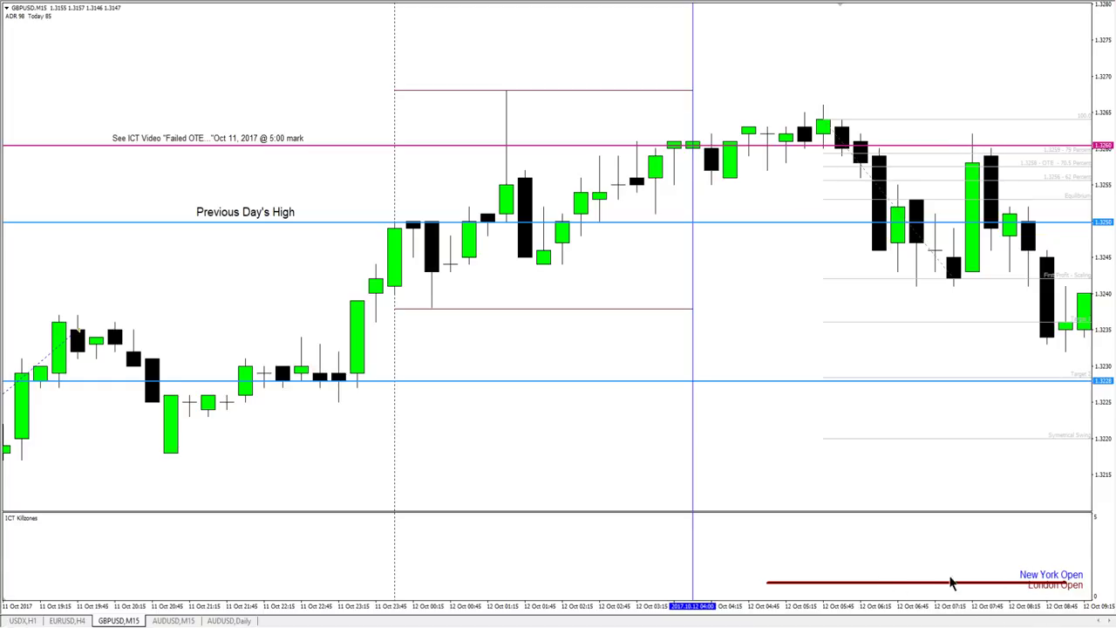
pyautogui.press('-')
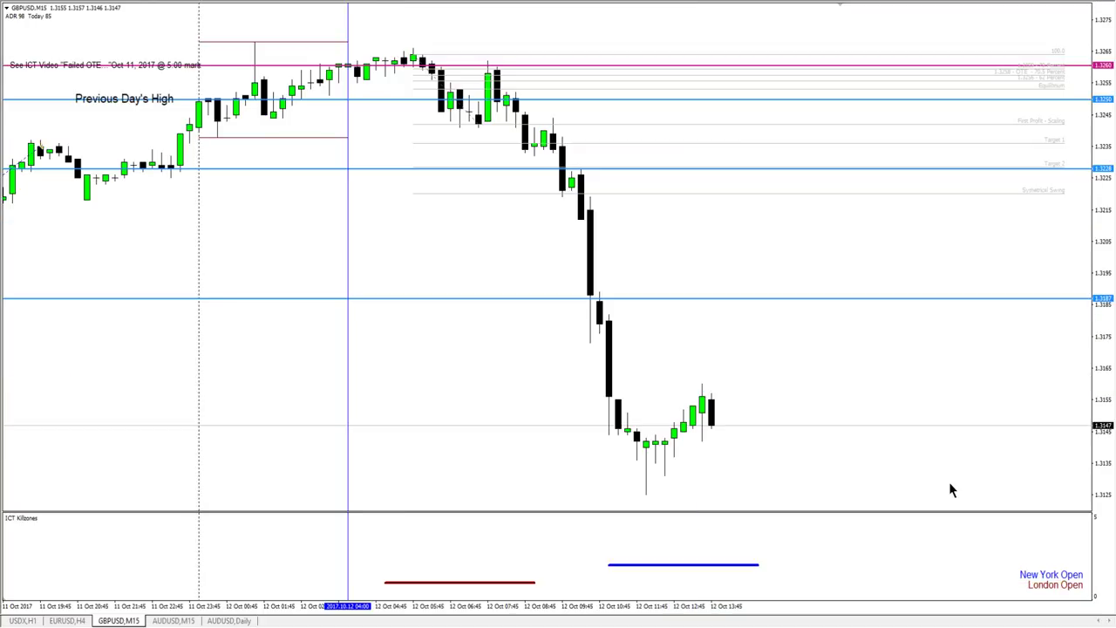
pyautogui.scroll(5, 480, 242)
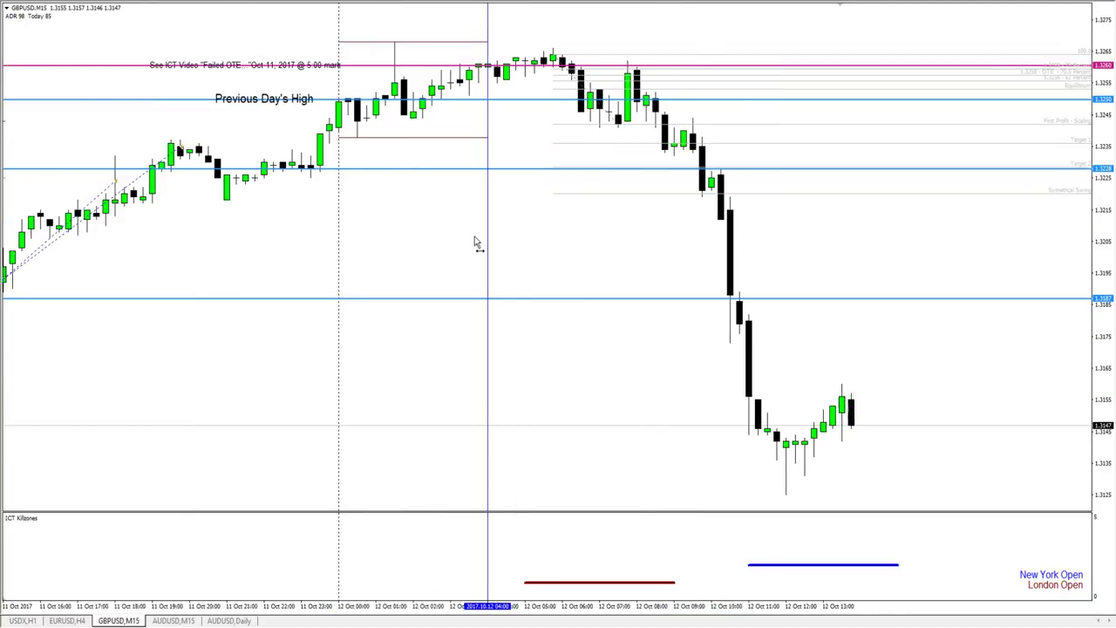